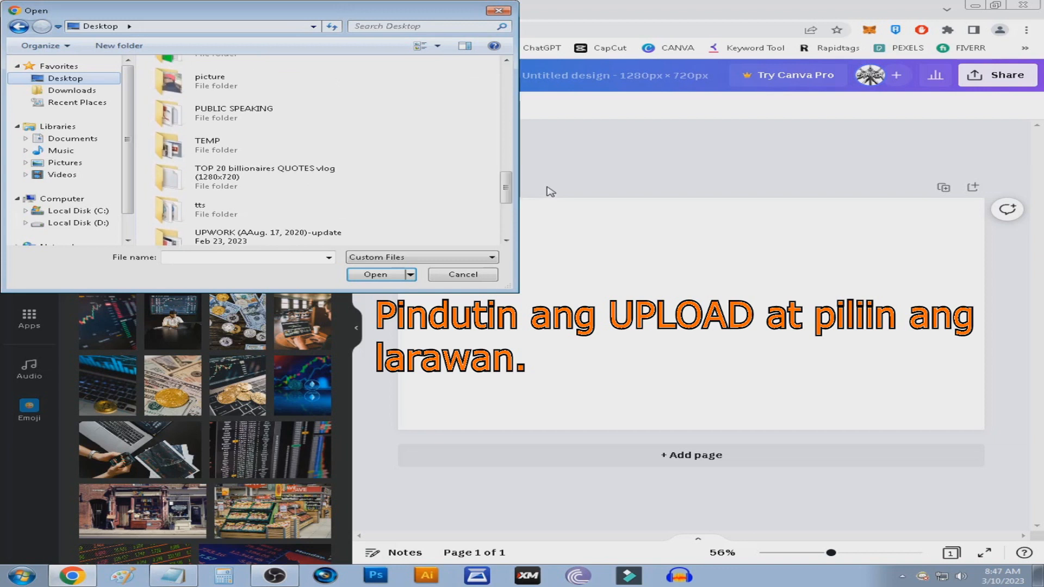
- Upload the photo of the man in the red cap from the picture folder on the Desktop
double_click(242, 87)
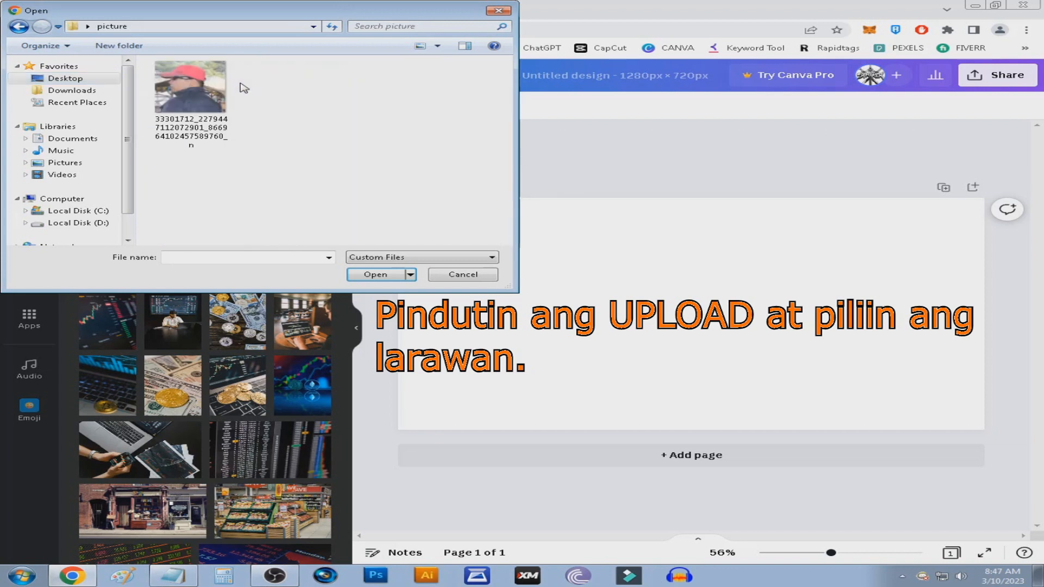
click(185, 115)
click(370, 274)
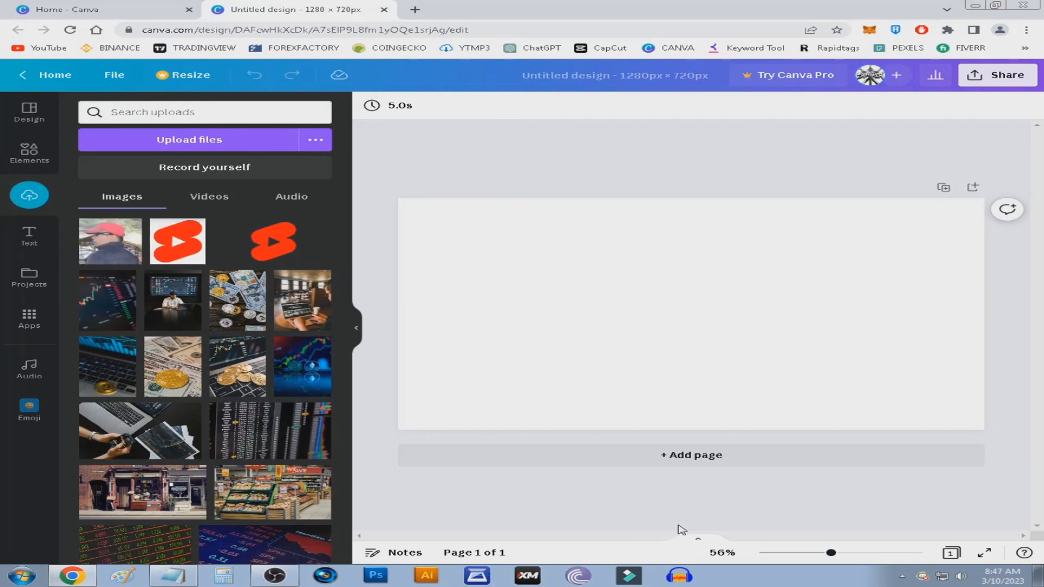
- Add the uploaded red-cap photo to the blank page and enlarge it to fill the page height, centred
click(110, 248)
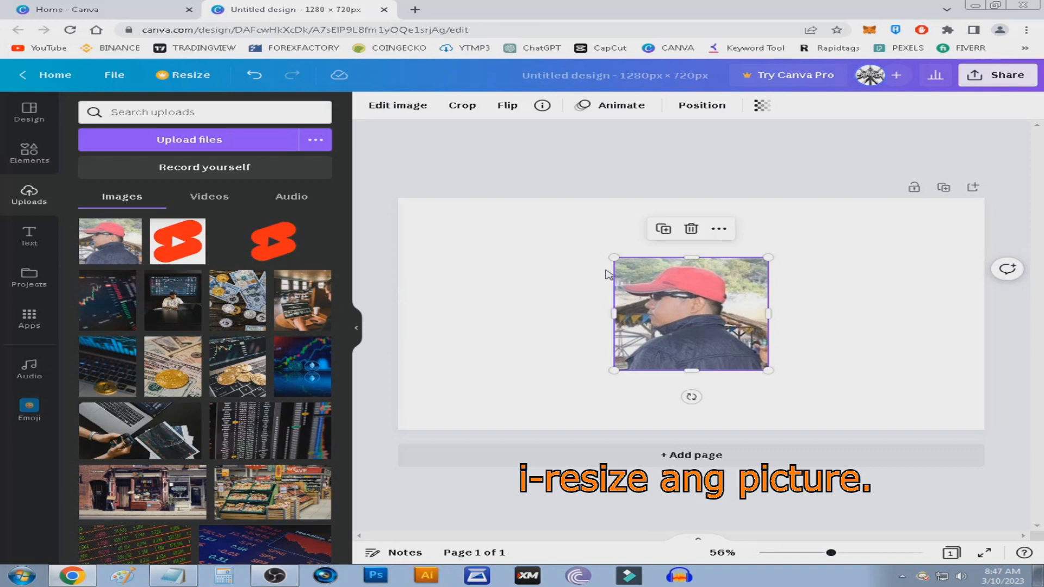
drag(616, 258, 494, 221)
drag(767, 370, 855, 426)
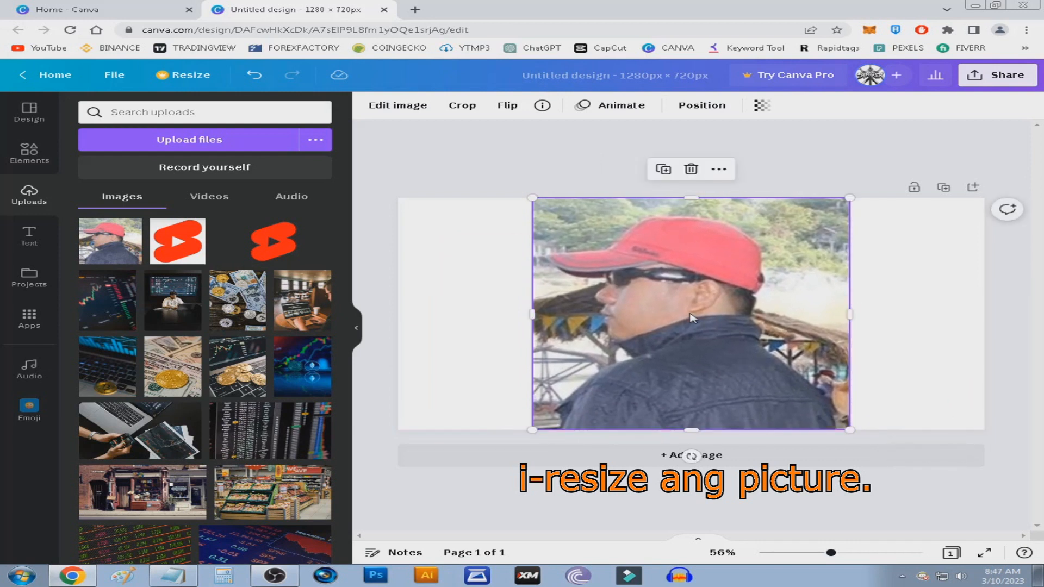
click(919, 317)
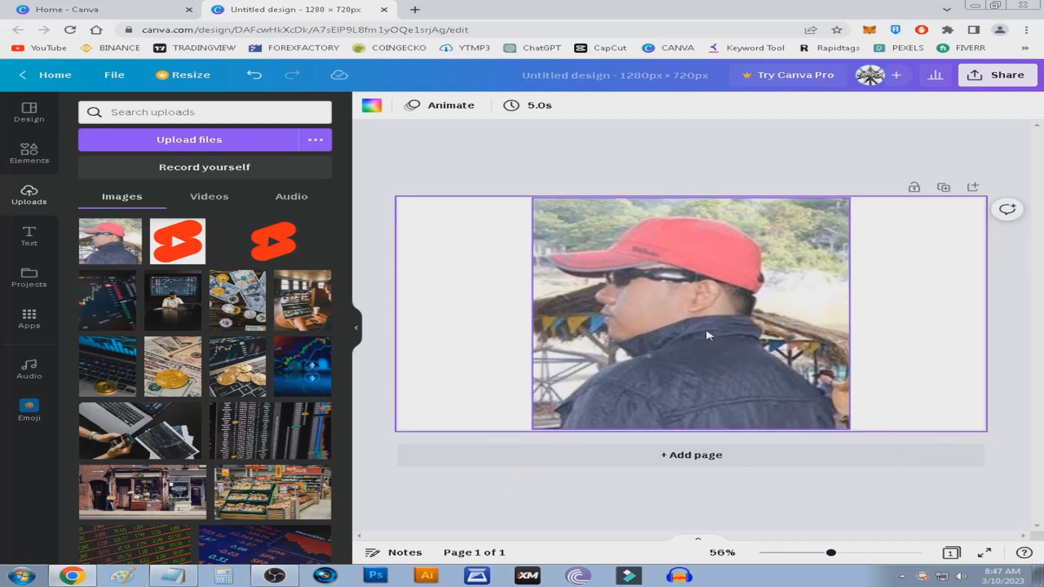
- Apply the Prisma effect Kick scooter to the photo on the page
click(670, 294)
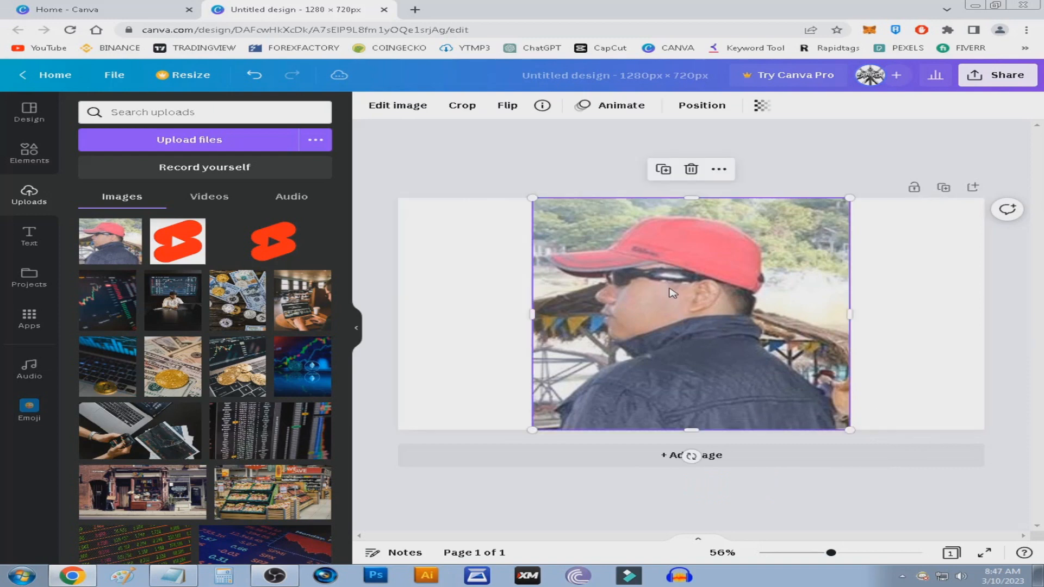
click(395, 106)
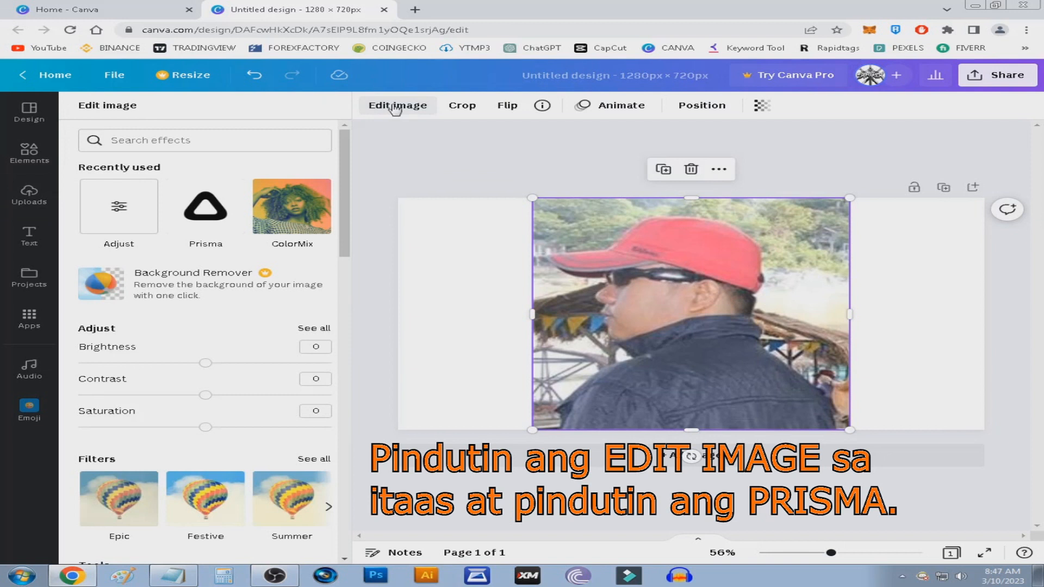
click(211, 203)
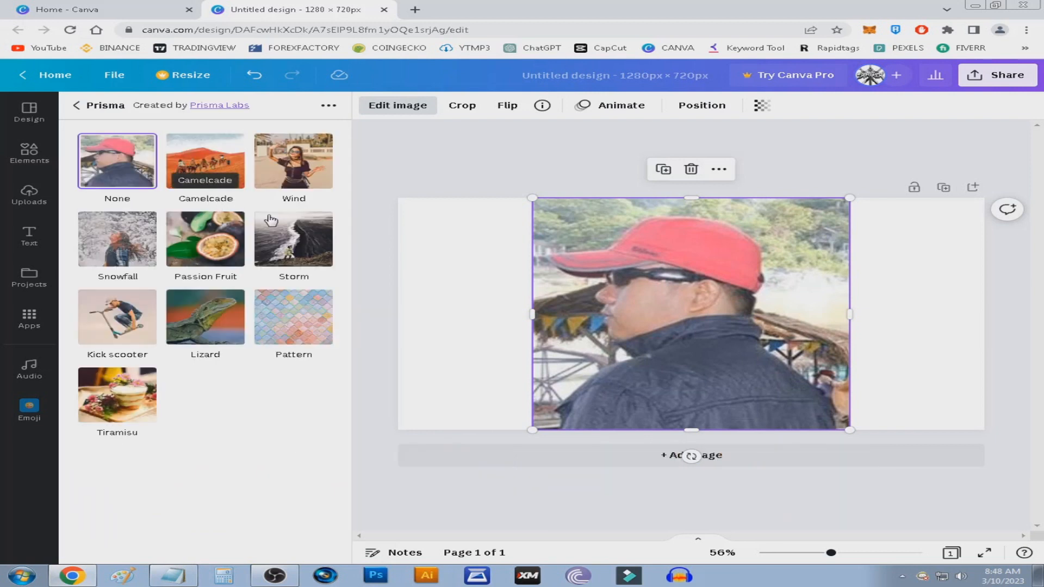
click(124, 322)
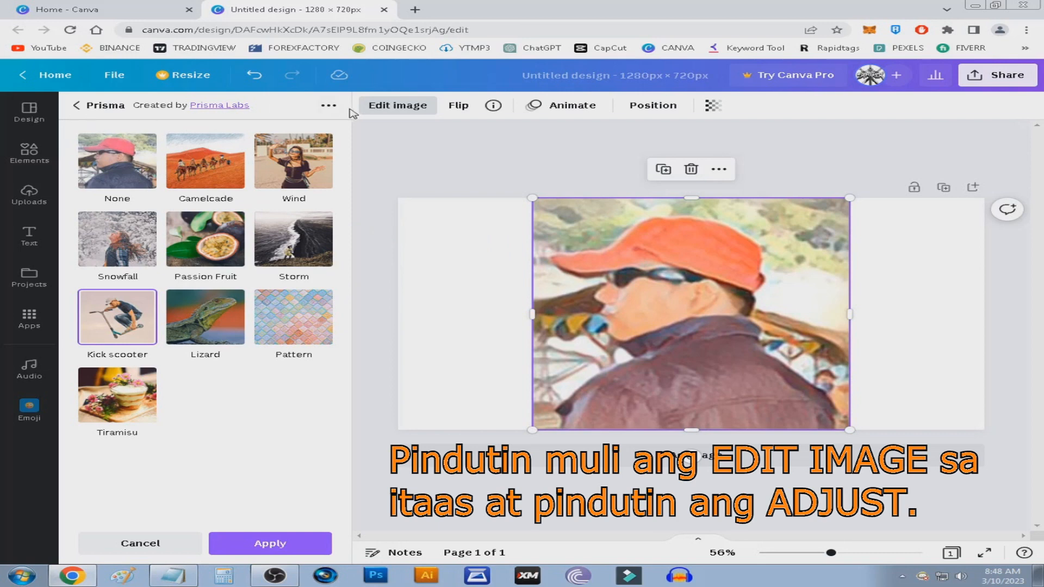
- Adjust the cartoon-styled photo to contrast 11 and saturation 25, and deselect it
click(398, 107)
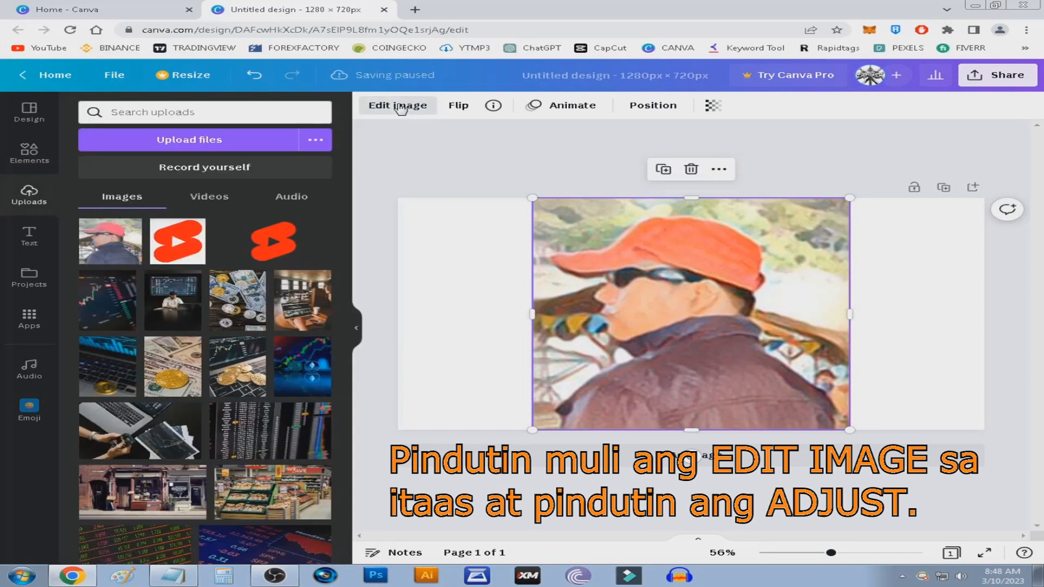
click(401, 107)
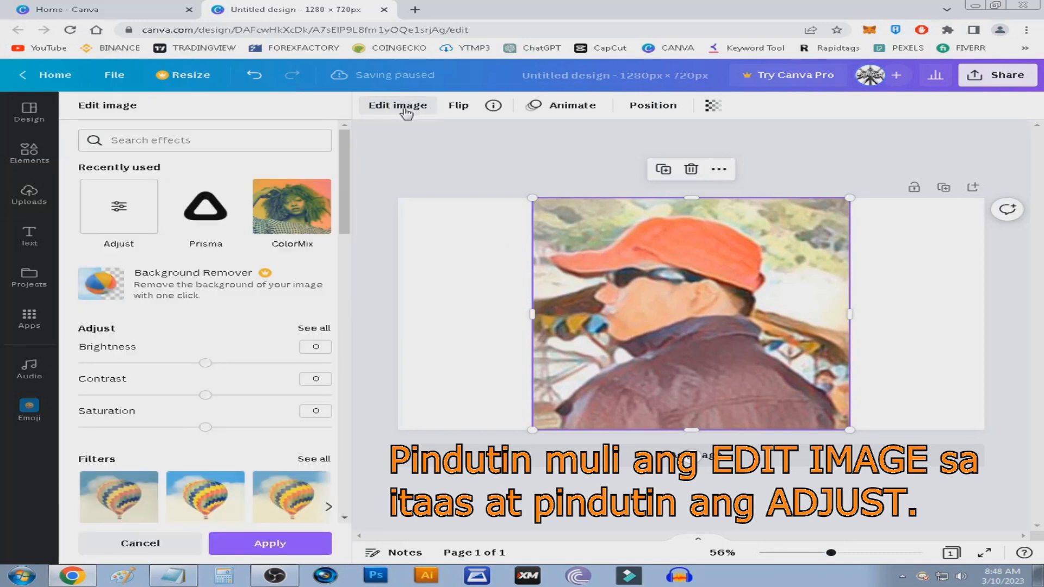
click(114, 214)
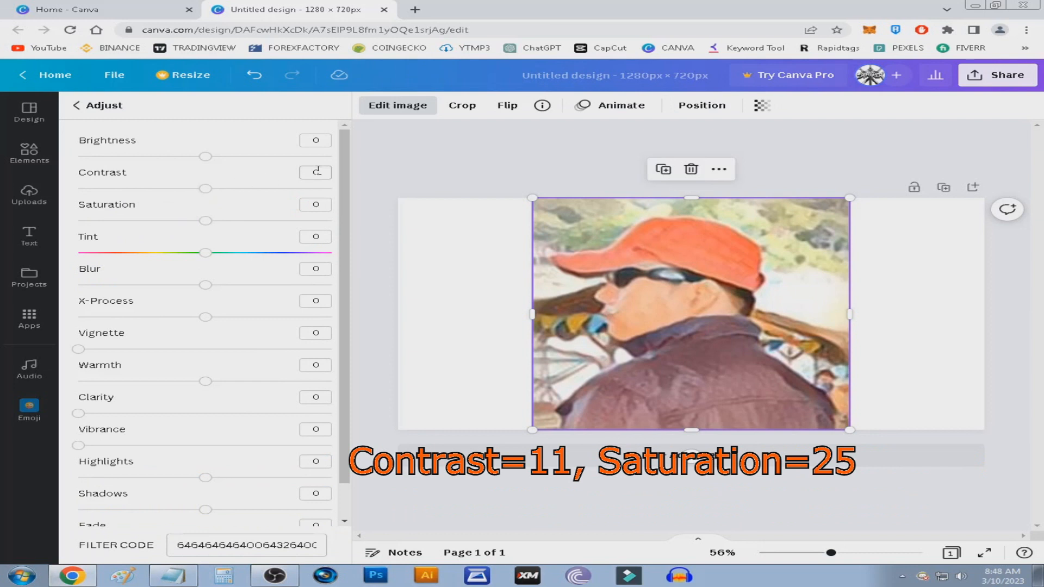
click(320, 205)
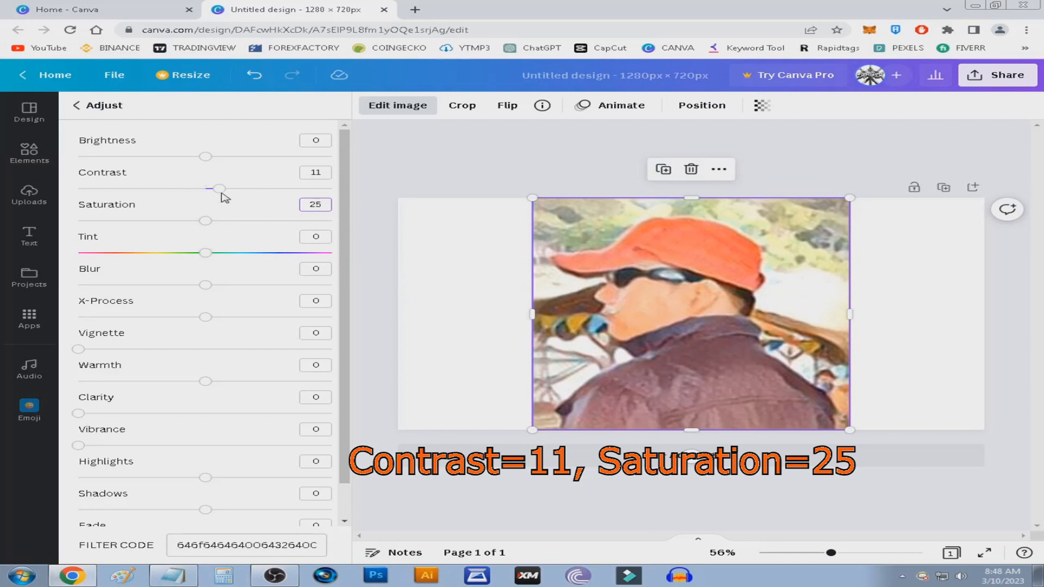
drag(220, 192, 240, 227)
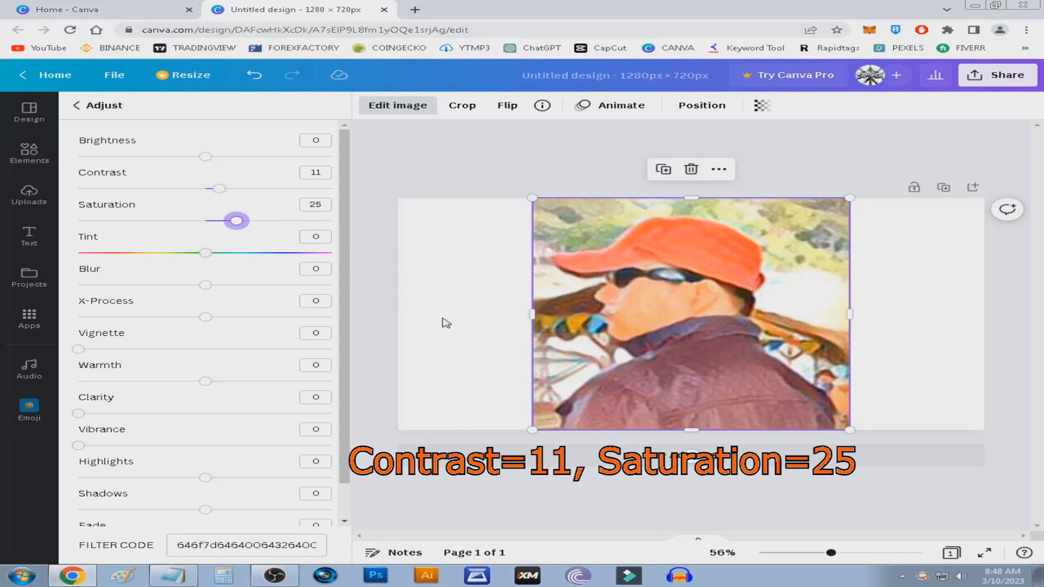
click(947, 303)
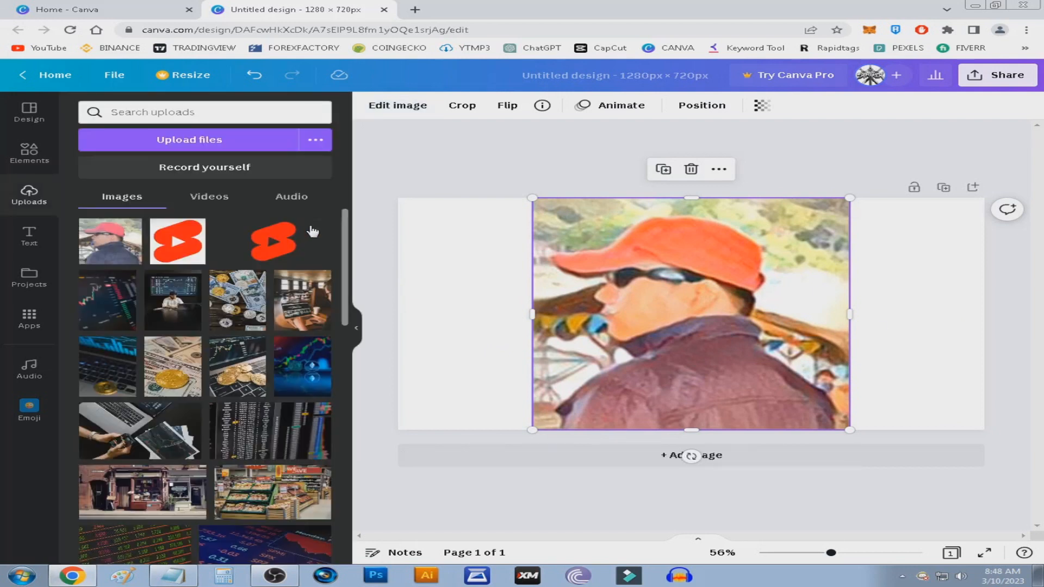
click(468, 148)
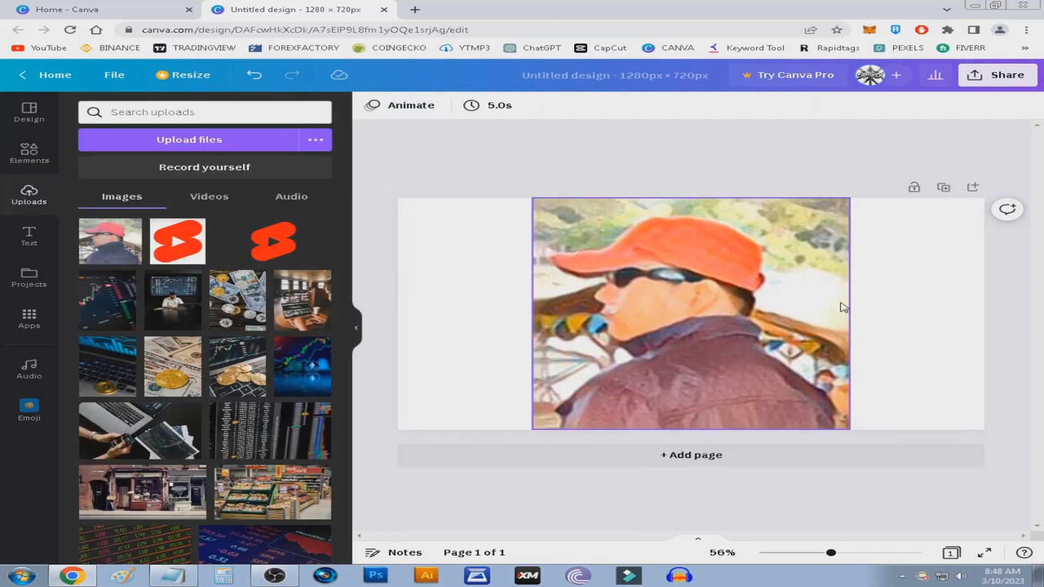
- Download the design as a PNG at 1,280 × 720 px
click(995, 79)
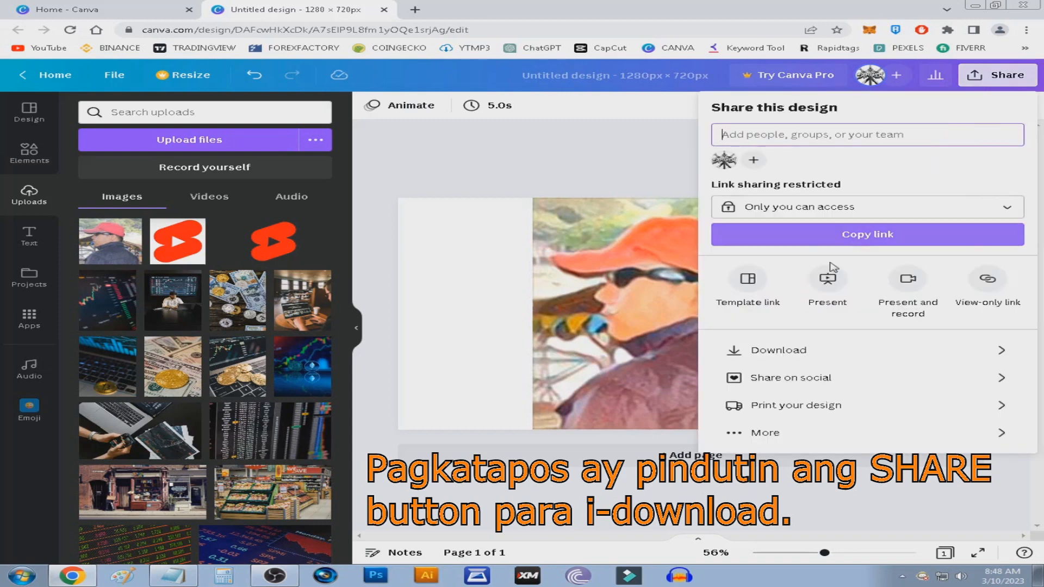
click(775, 352)
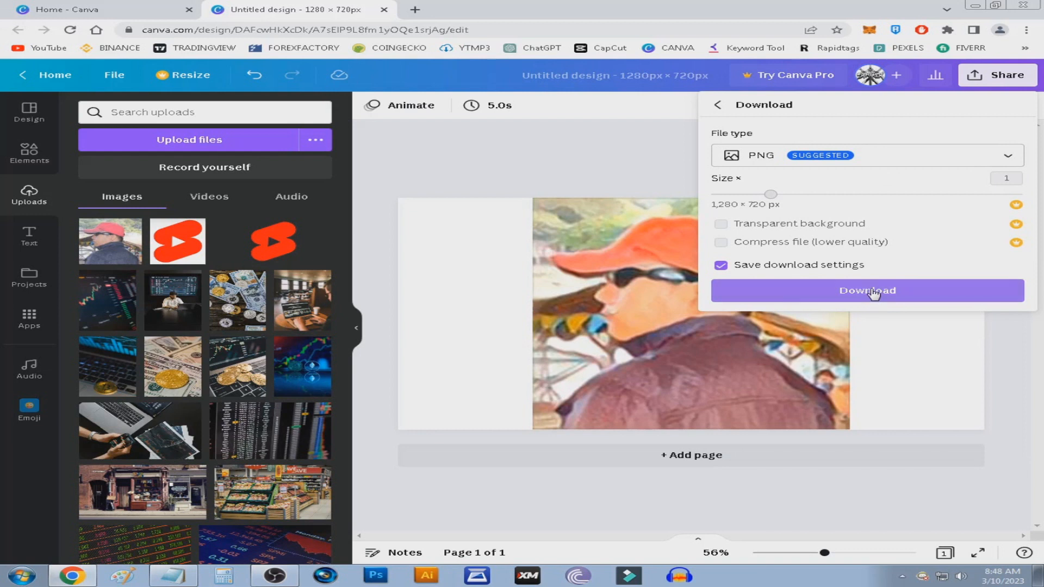
click(873, 292)
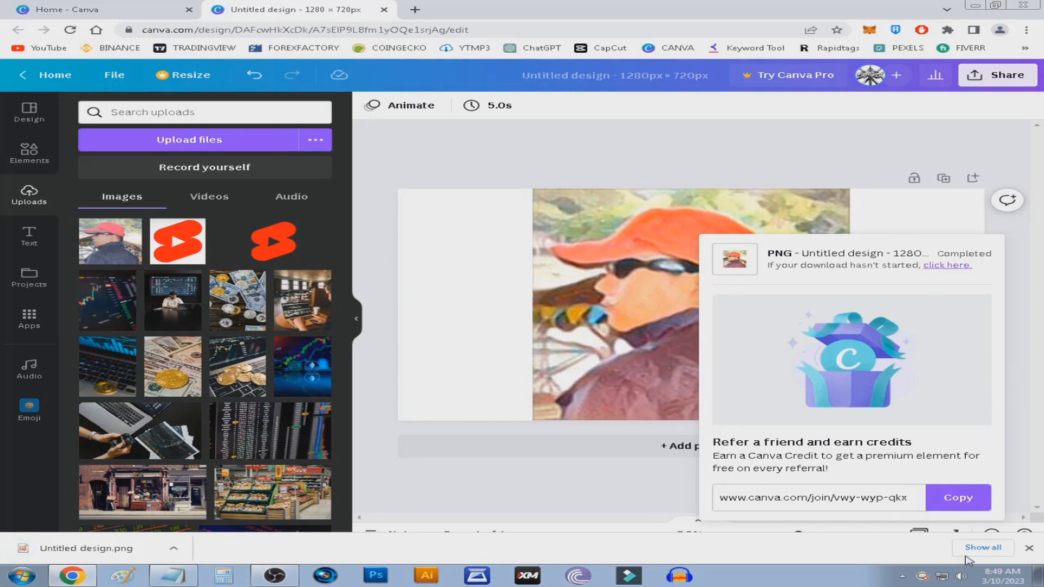
- Show the downloaded Untitled design.png in its folder and close the browser's downloads page
click(982, 547)
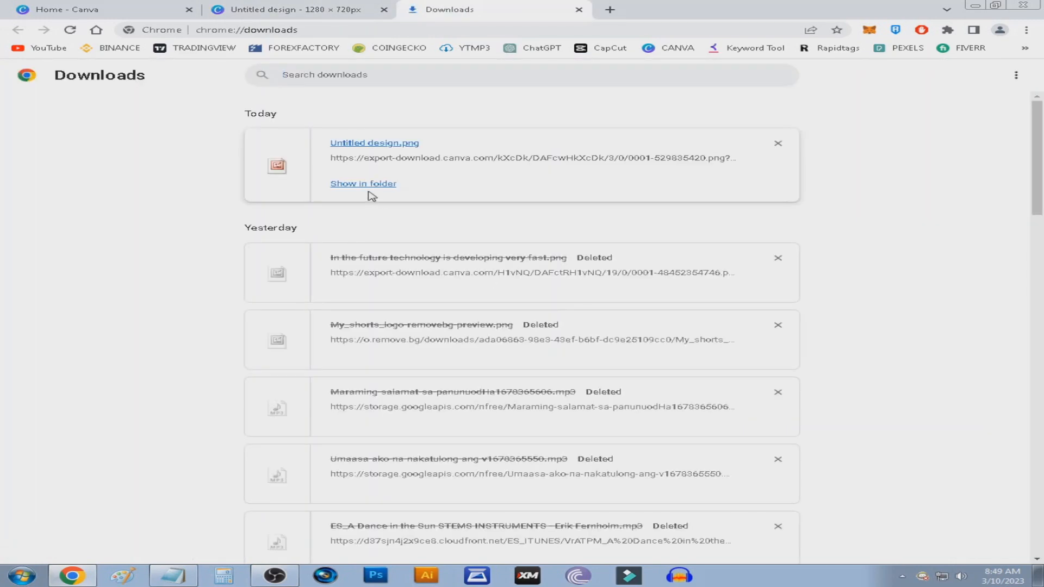
click(368, 184)
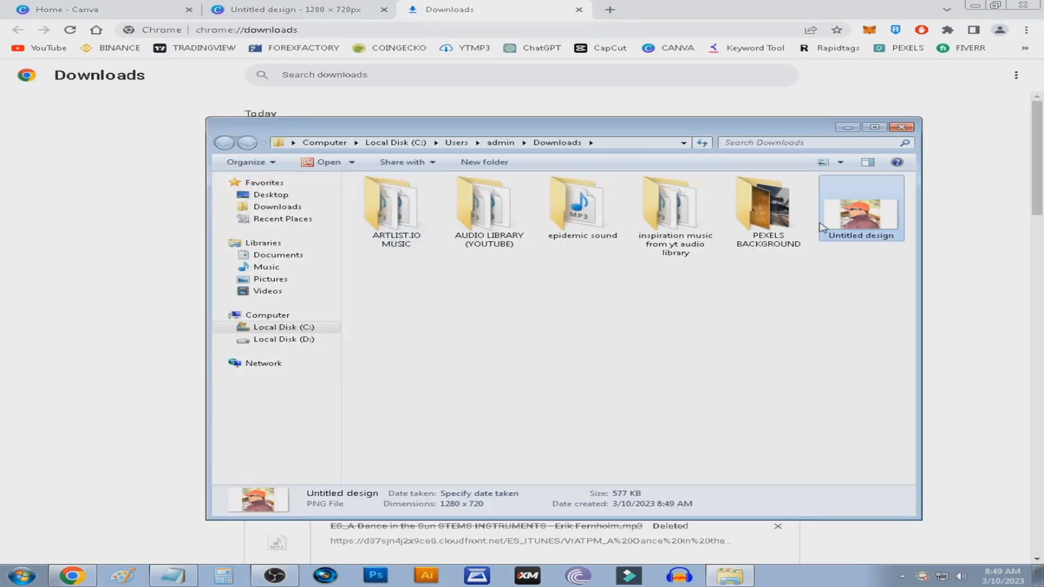
click(711, 306)
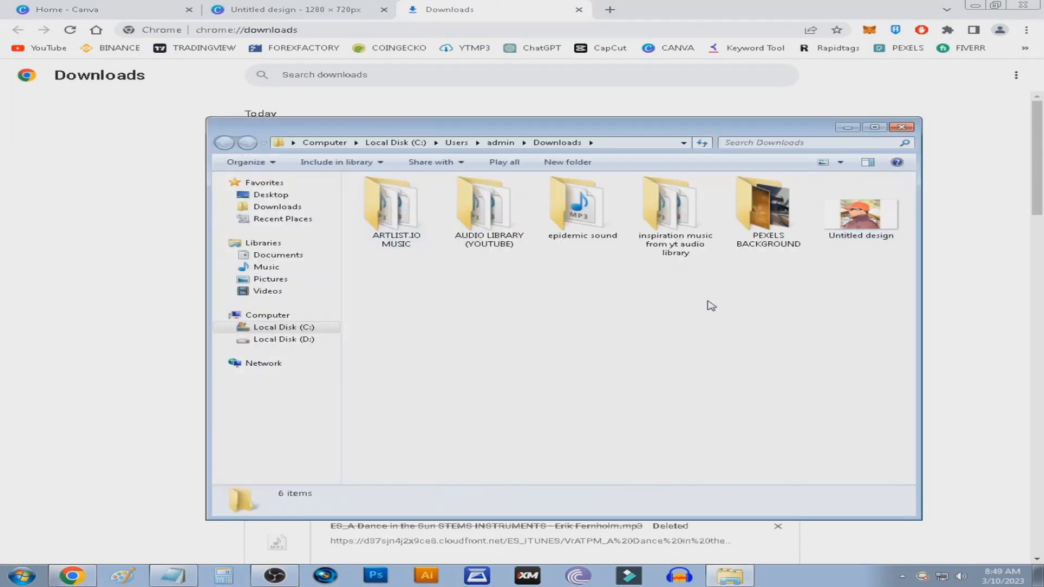
click(664, 6)
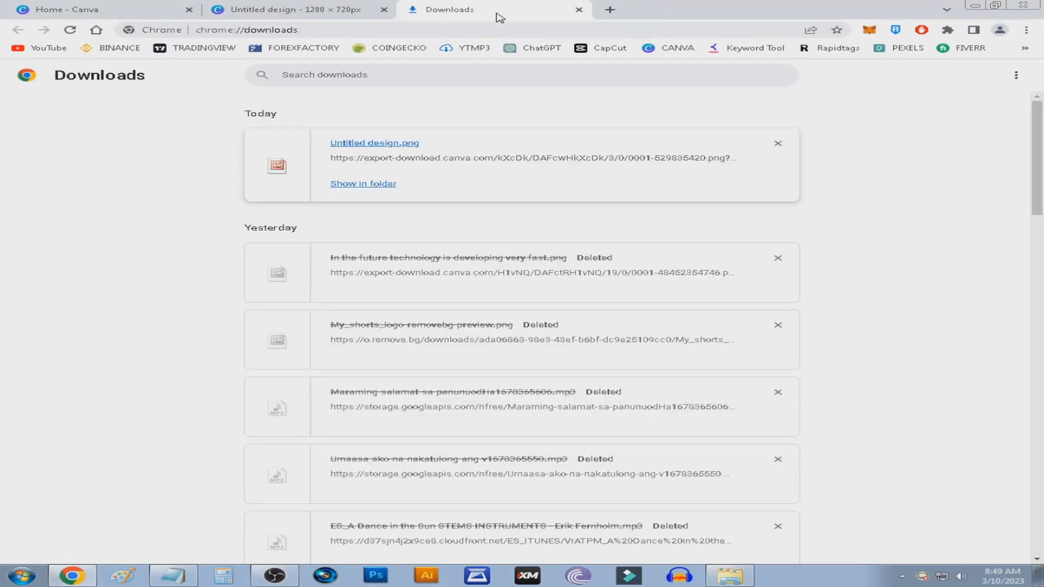
click(579, 9)
- Open the remove.bg website in a new browser tab
click(415, 10)
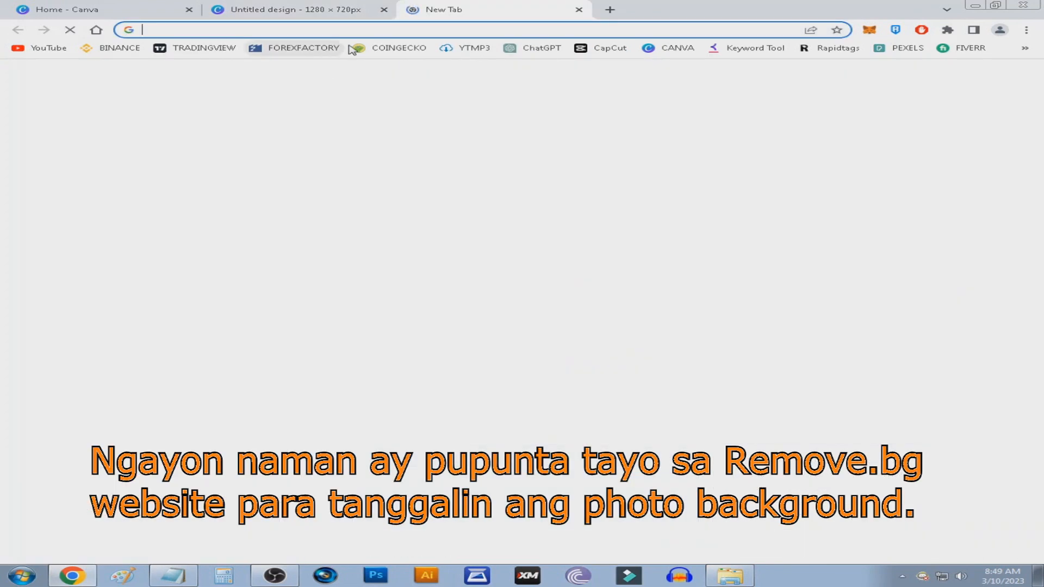
click(326, 29)
text(re)
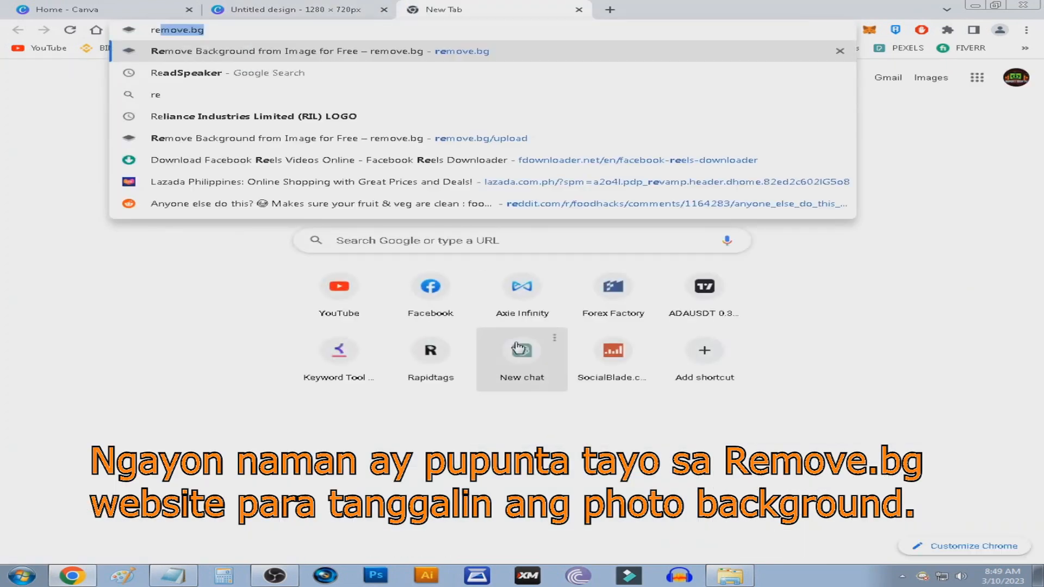
key(Return)
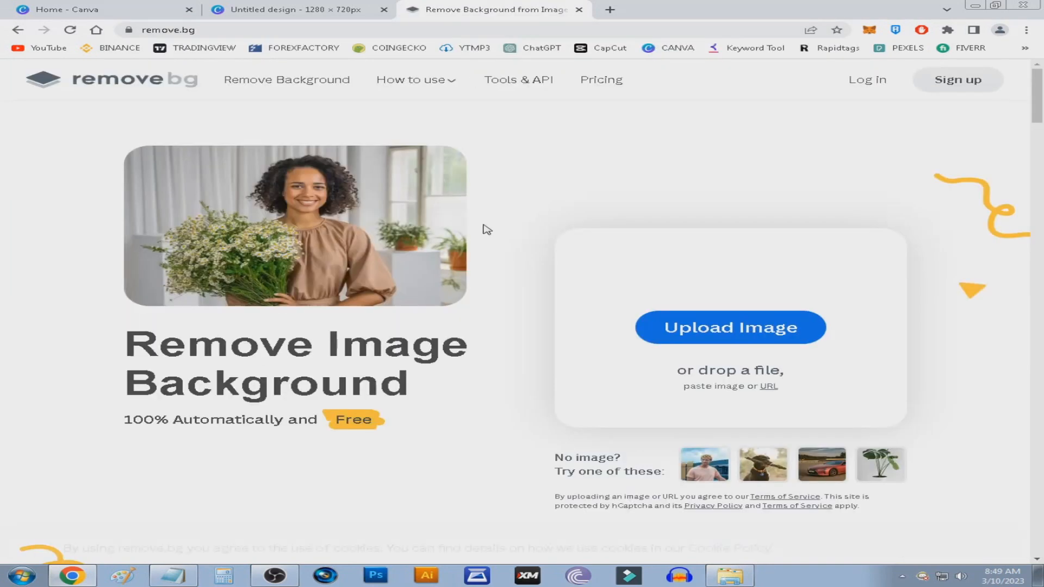
- Upload the Untitled design image from the Downloads folder window to remove.bg for background removal
click(729, 576)
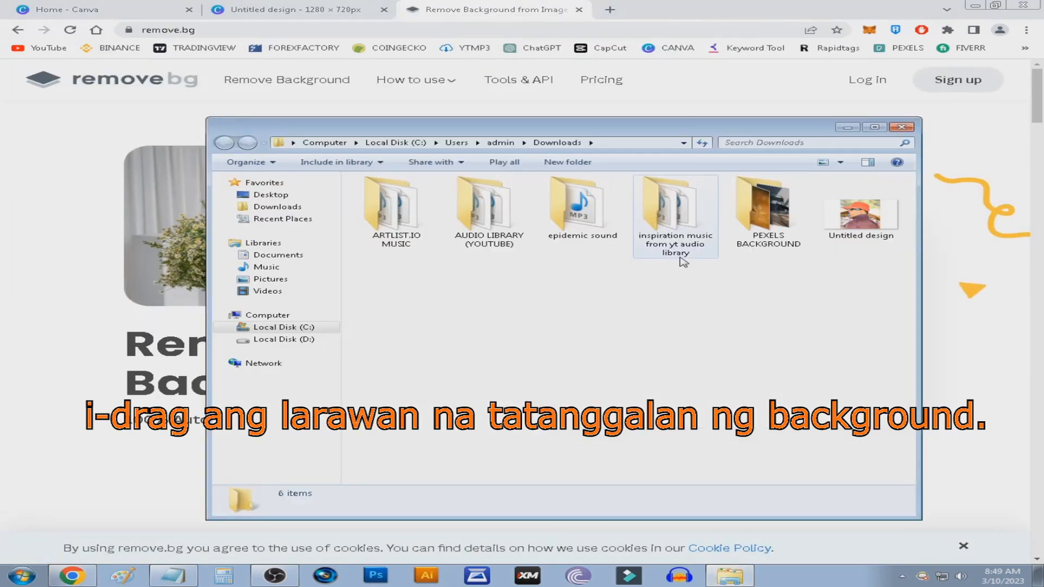
drag(456, 126, 23, 243)
drag(429, 332, 707, 321)
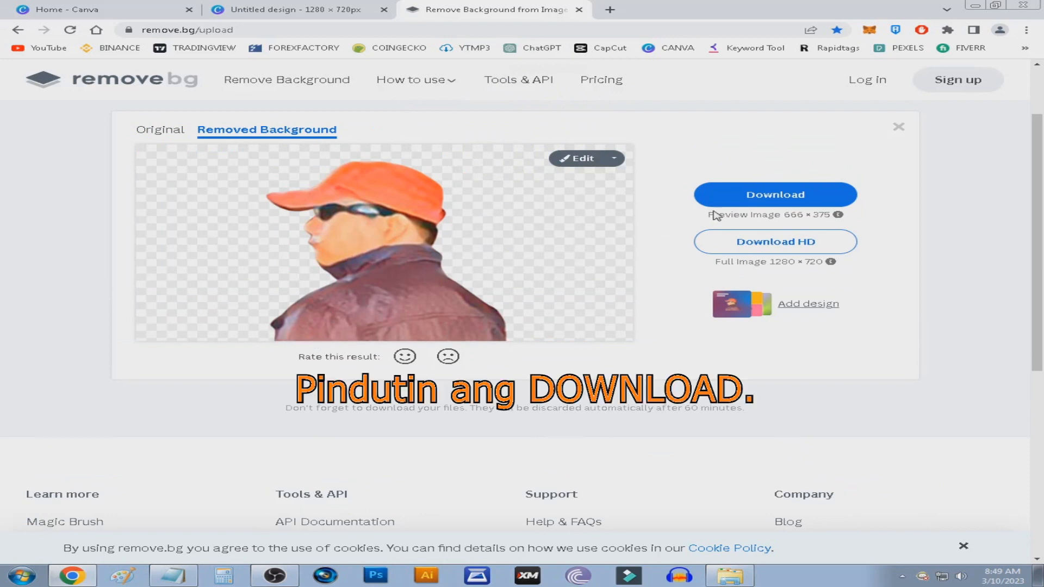
- Download the 666 × 375 preview of the cut-out image, show it in its folder, and close the downloads page
click(793, 198)
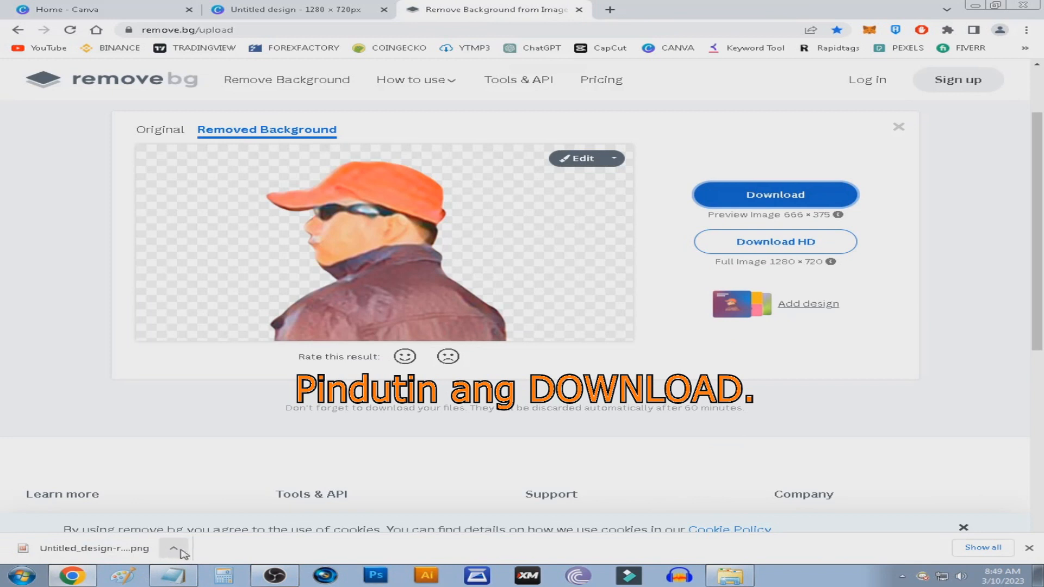
click(998, 544)
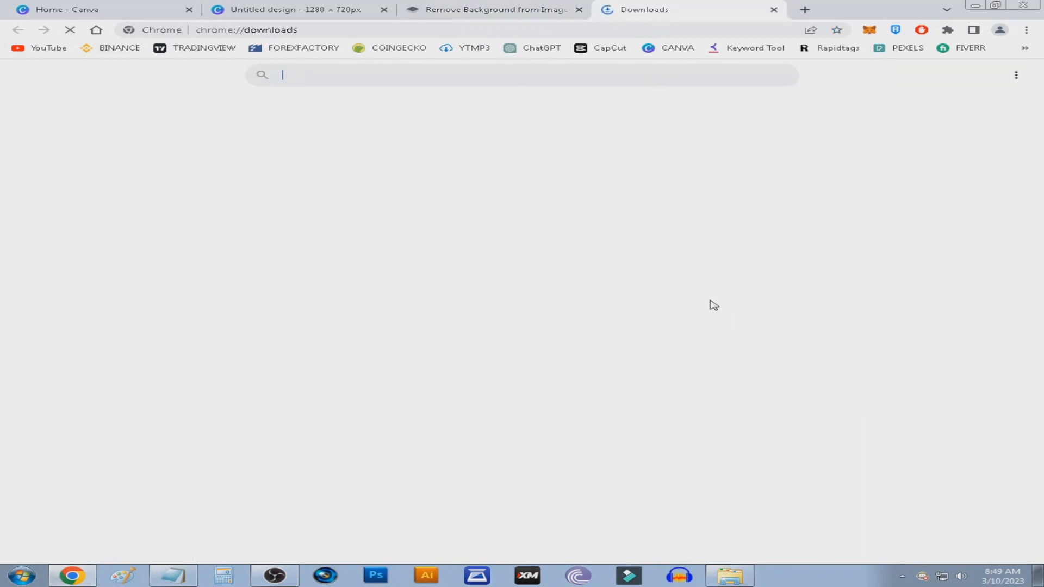
click(375, 185)
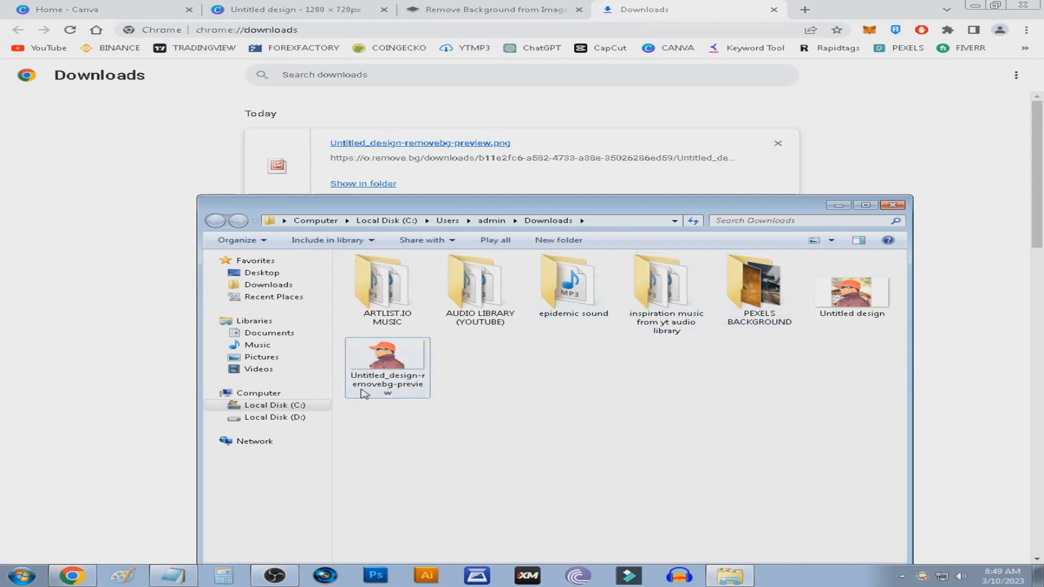
click(774, 10)
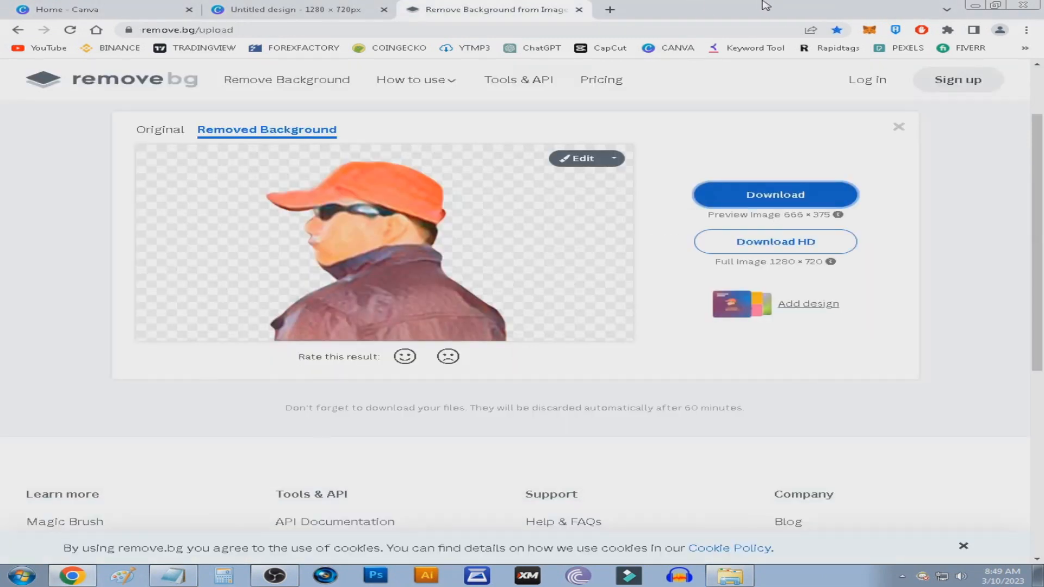
- Switch to the Canva design and upload the Untitled_design-removebg-preview image from the Downloads folder
click(72, 7)
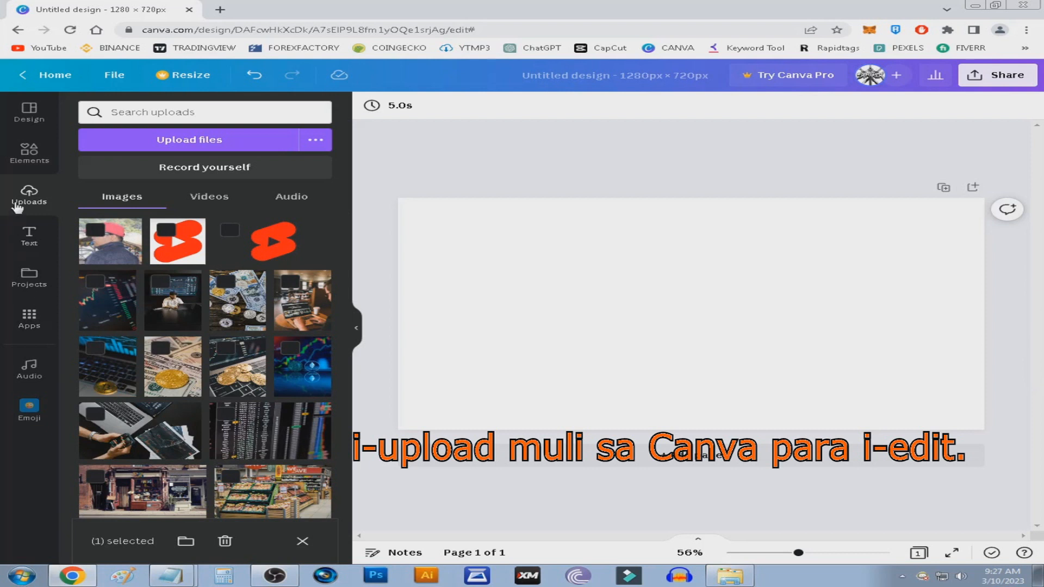
click(277, 140)
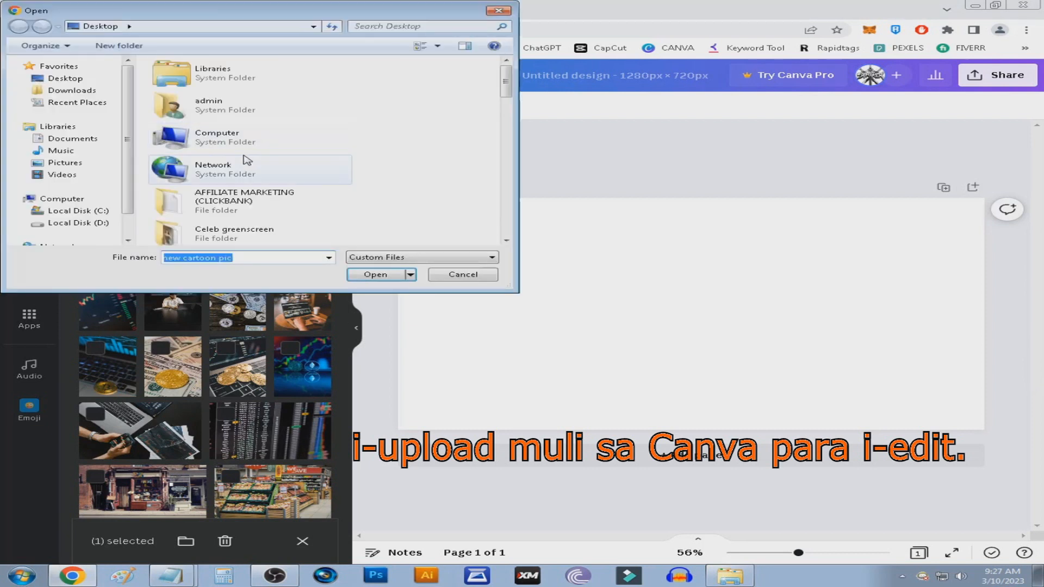
click(71, 91)
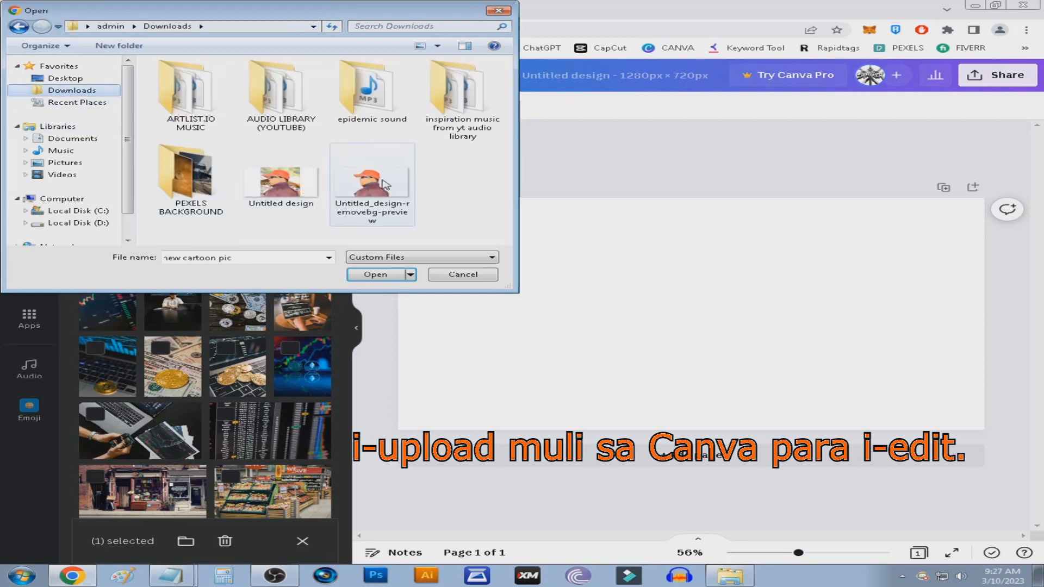
click(374, 189)
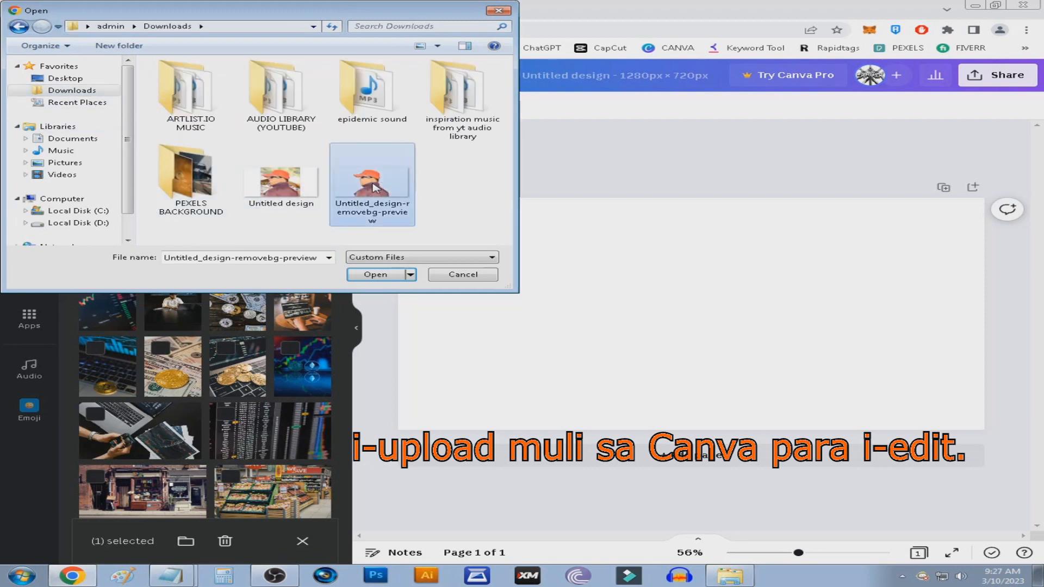
click(374, 275)
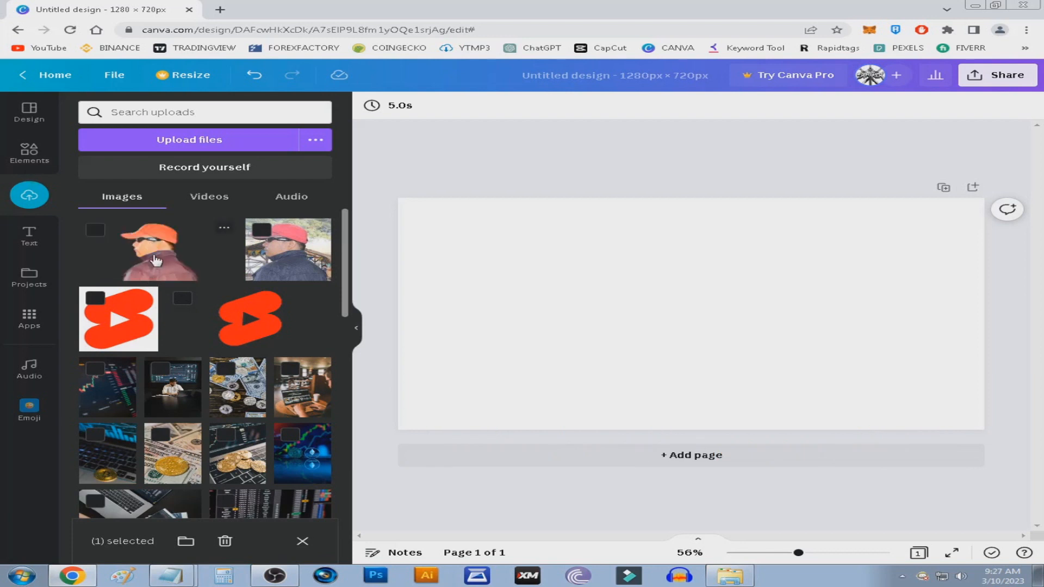
- Set the blank page's background colour to solid white
click(766, 273)
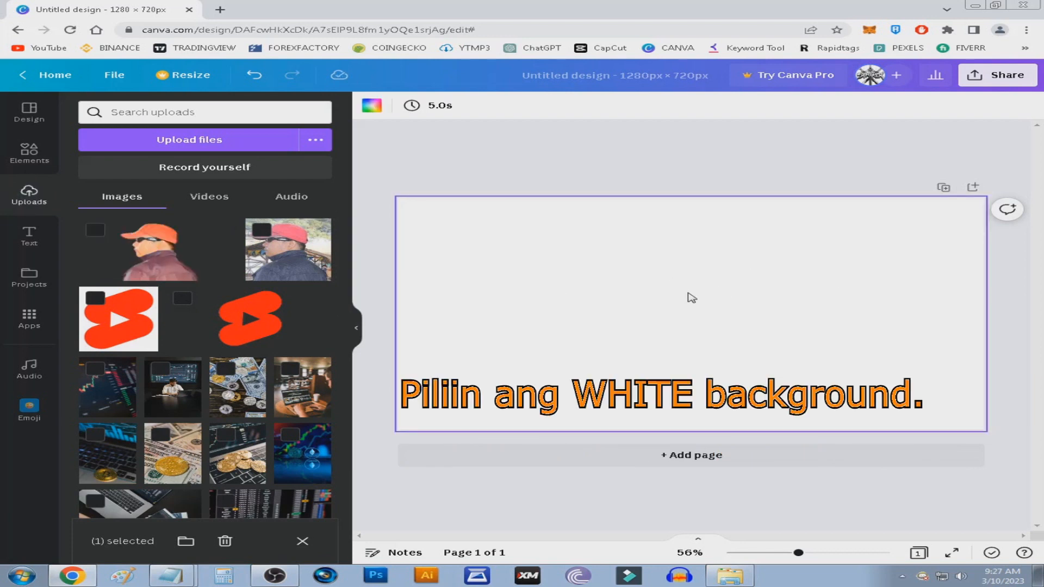
click(373, 105)
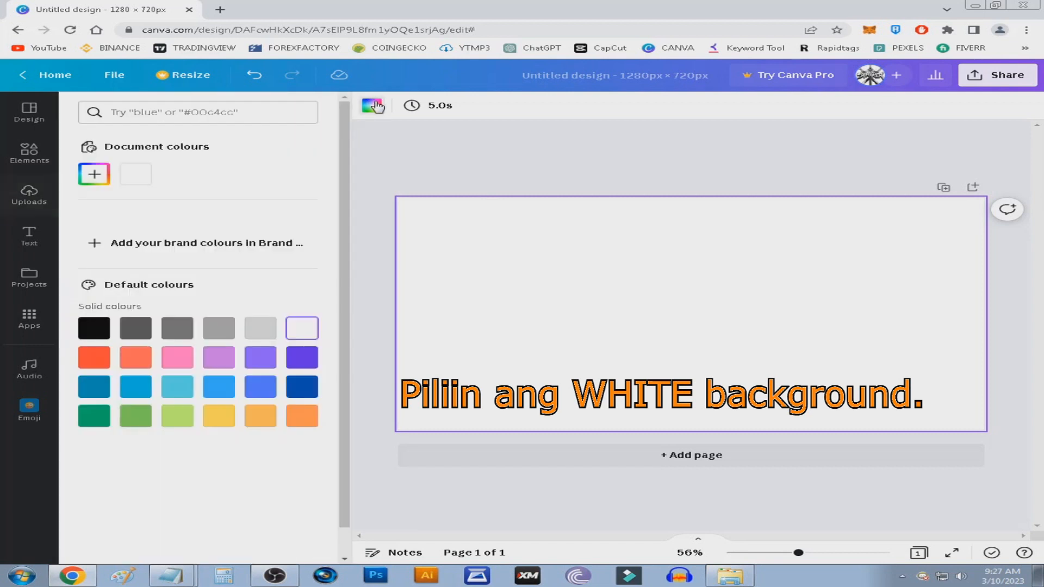
click(302, 329)
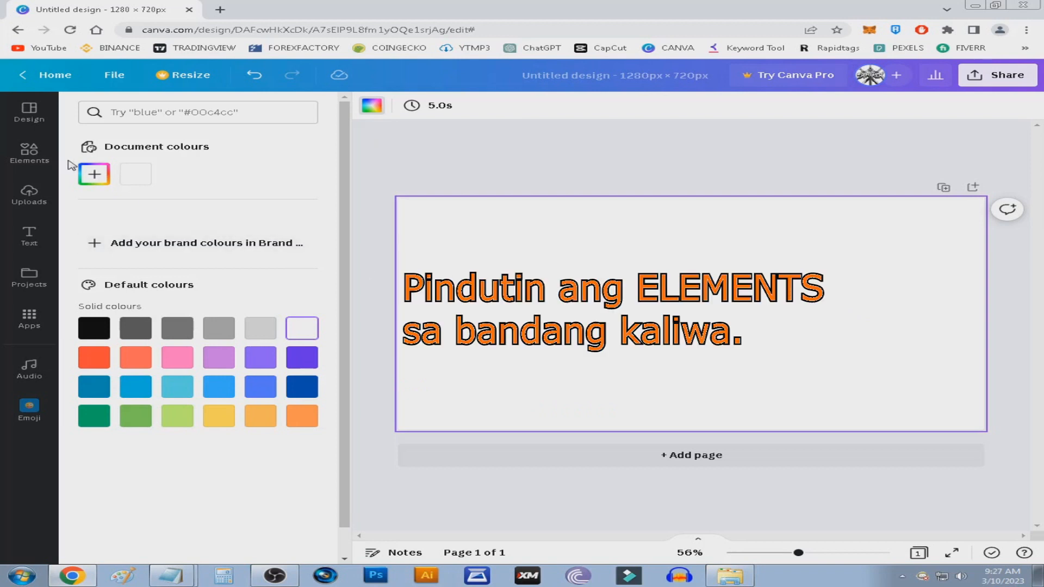
- Search the elements for "frame" and add the circular frame with a thick outer ring to the page
click(23, 155)
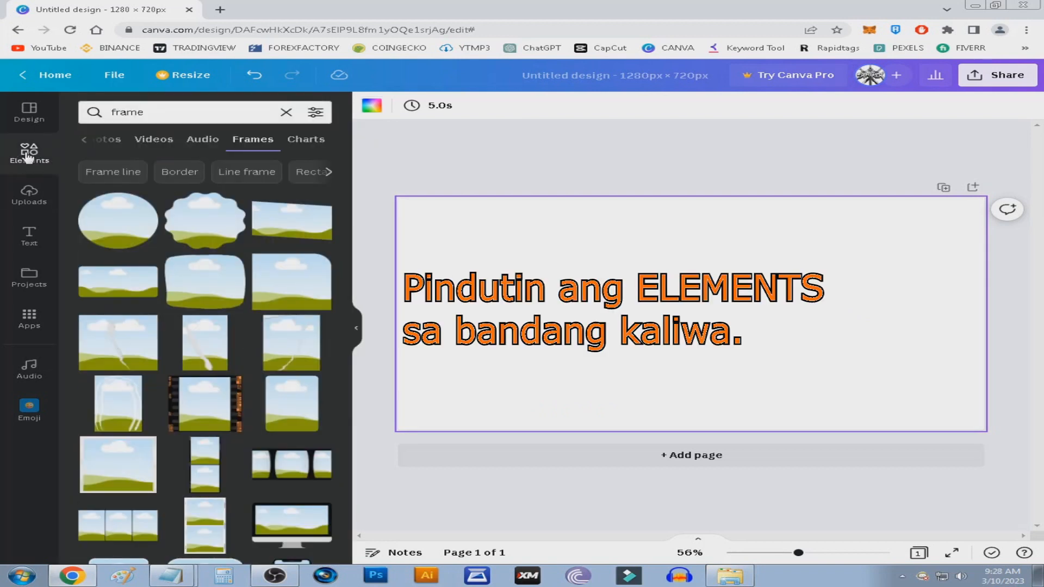
click(157, 110)
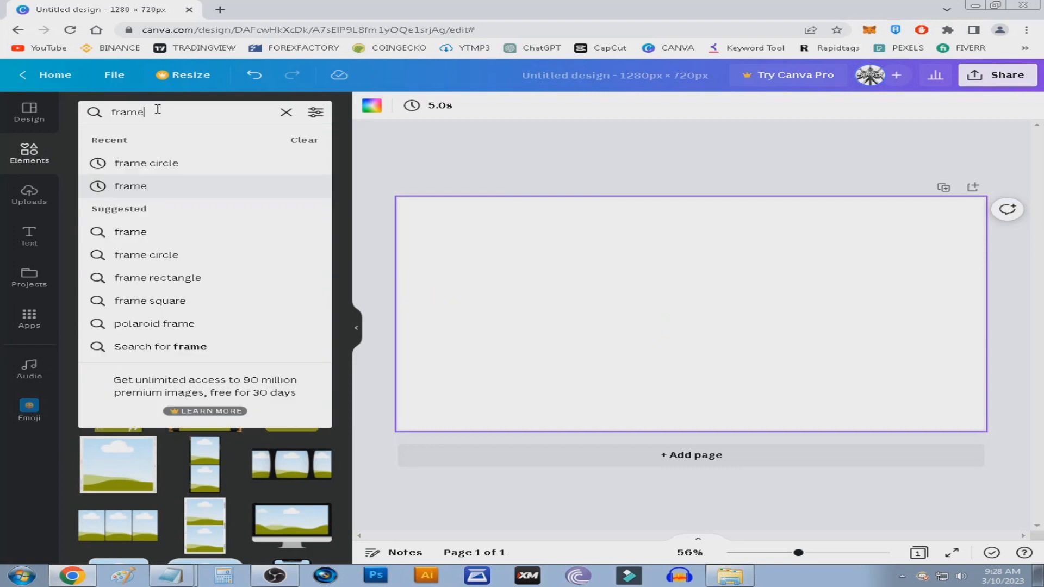
drag(183, 110, 109, 110)
click(164, 121)
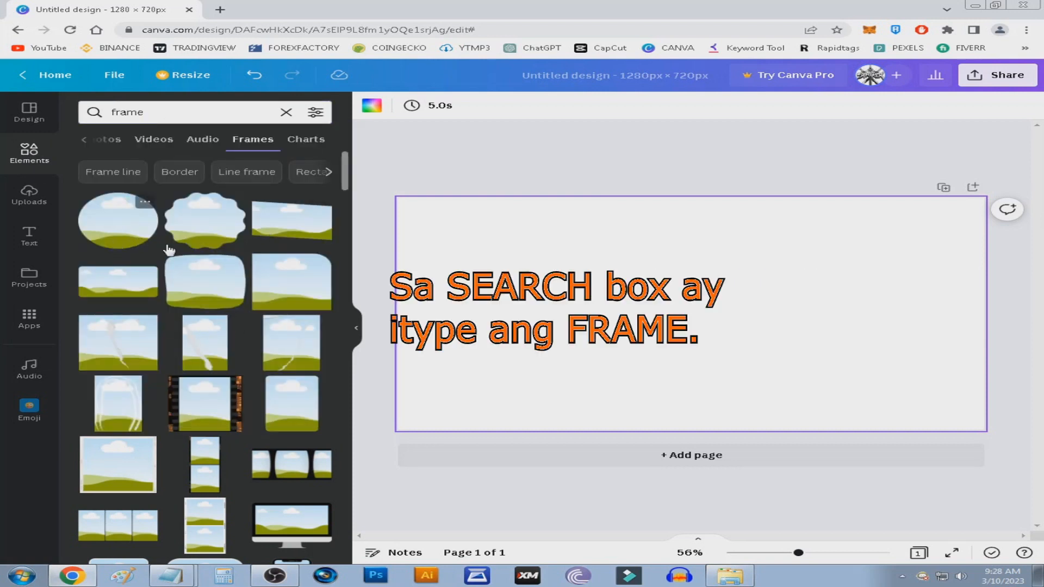
scroll(214, 338, down, 3)
scroll(215, 357, down, 4)
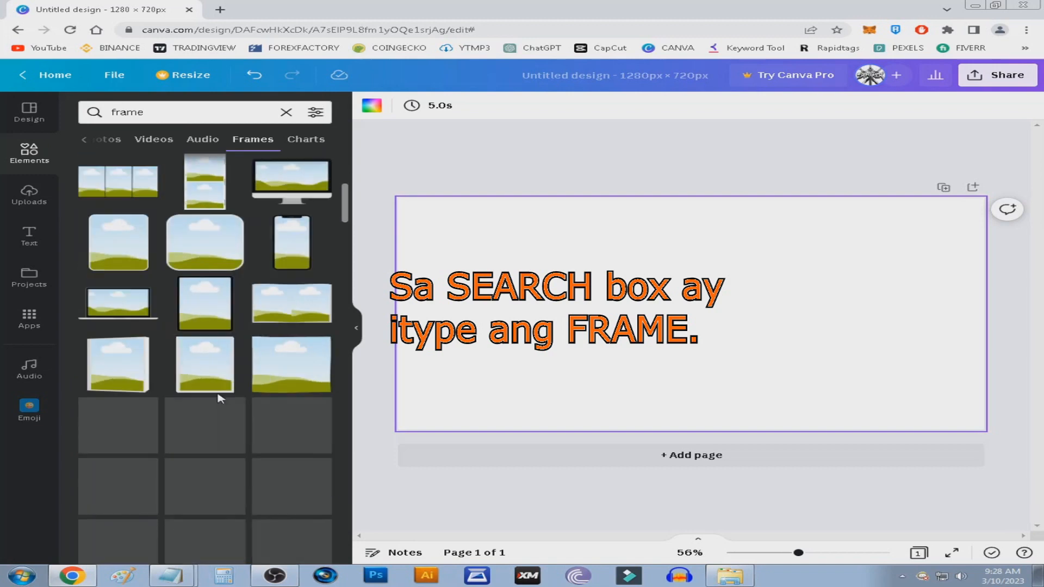
scroll(243, 399, down, 5)
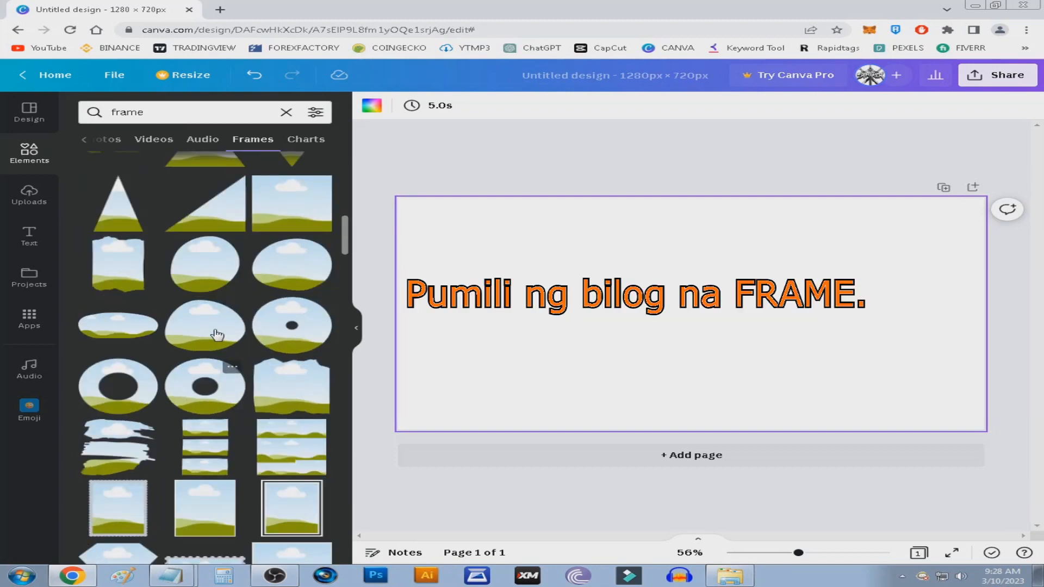
scroll(225, 376, down, 2)
scroll(199, 352, down, 2)
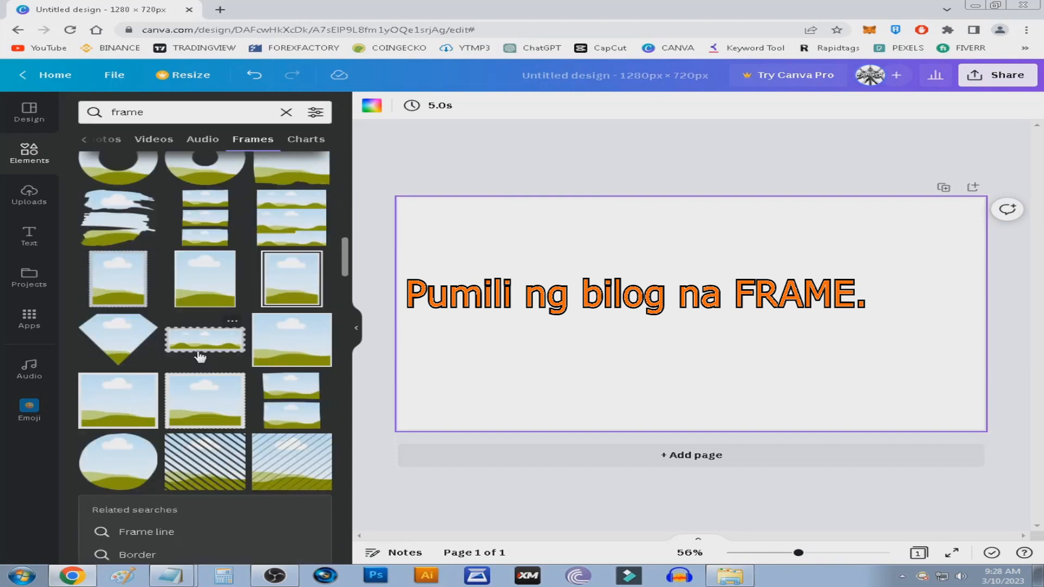
scroll(200, 357, down, 5)
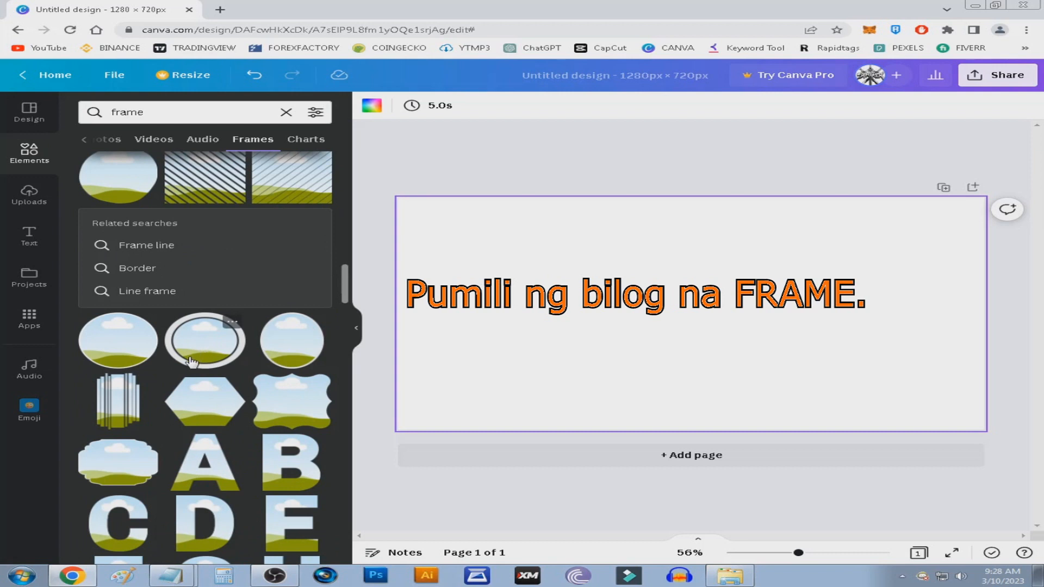
click(210, 348)
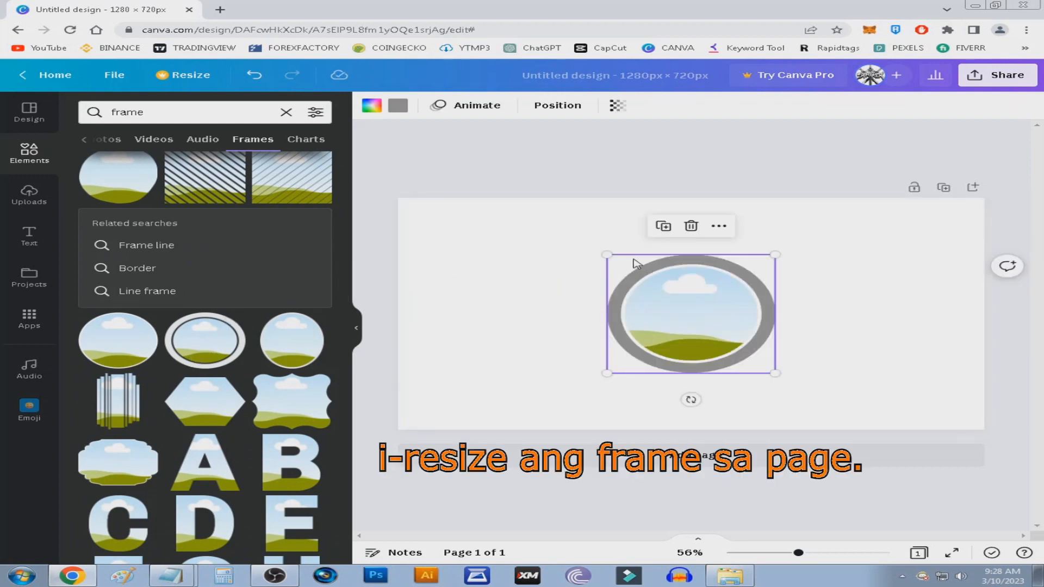
- Enlarge the circular frame around the page centre until it spans the full page height
drag(608, 255, 513, 209)
drag(775, 372, 865, 426)
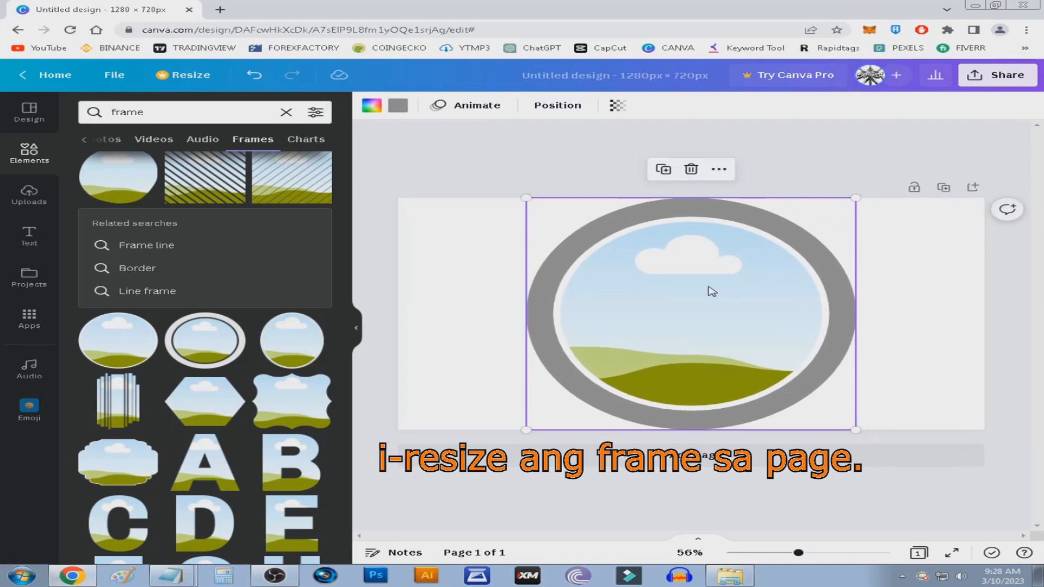
click(920, 289)
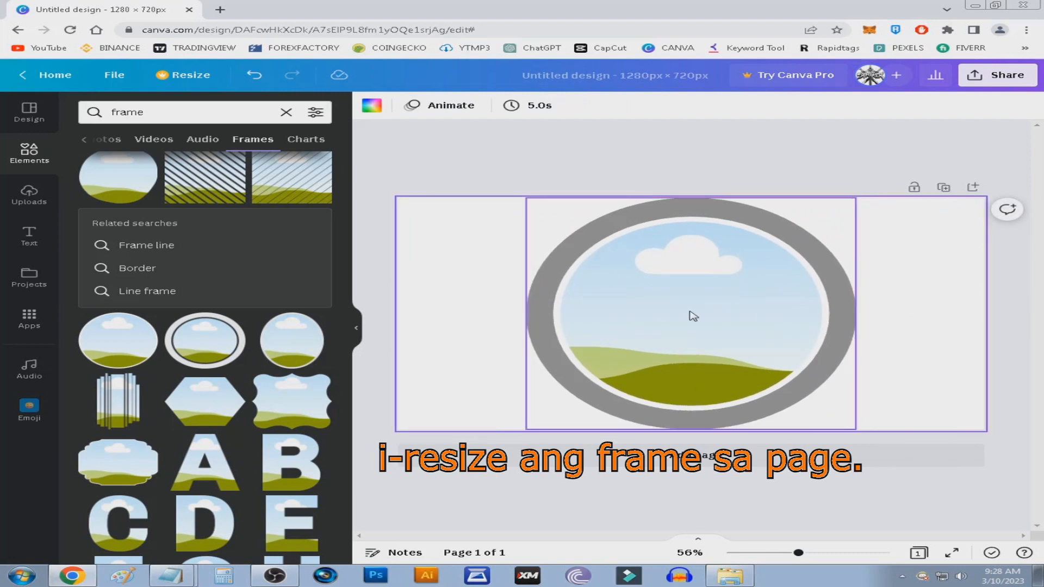
- Place the uploaded background-free cut-out of the man in the orange cap inside the circular frame
click(30, 197)
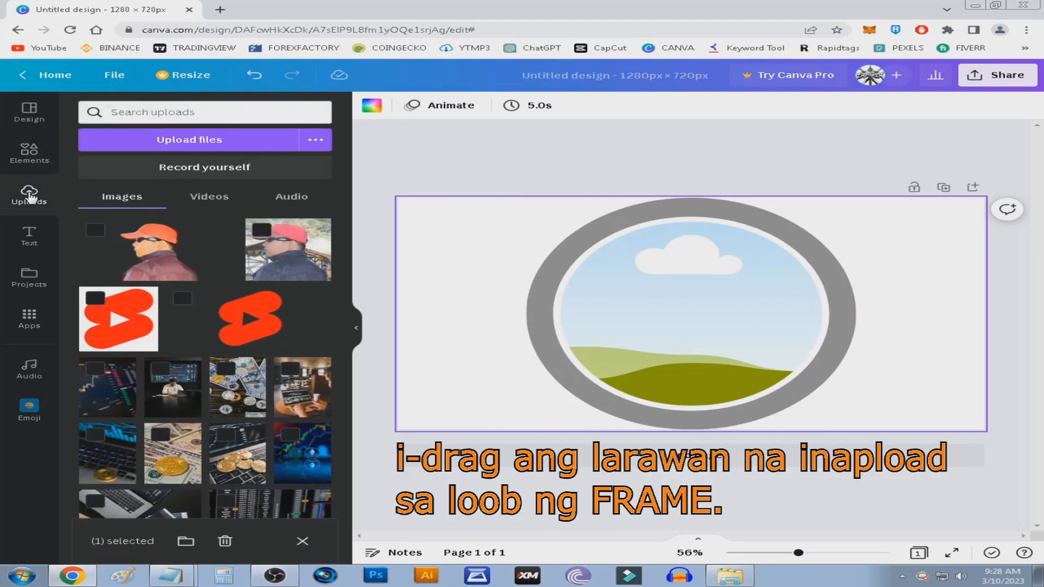
click(152, 252)
click(167, 251)
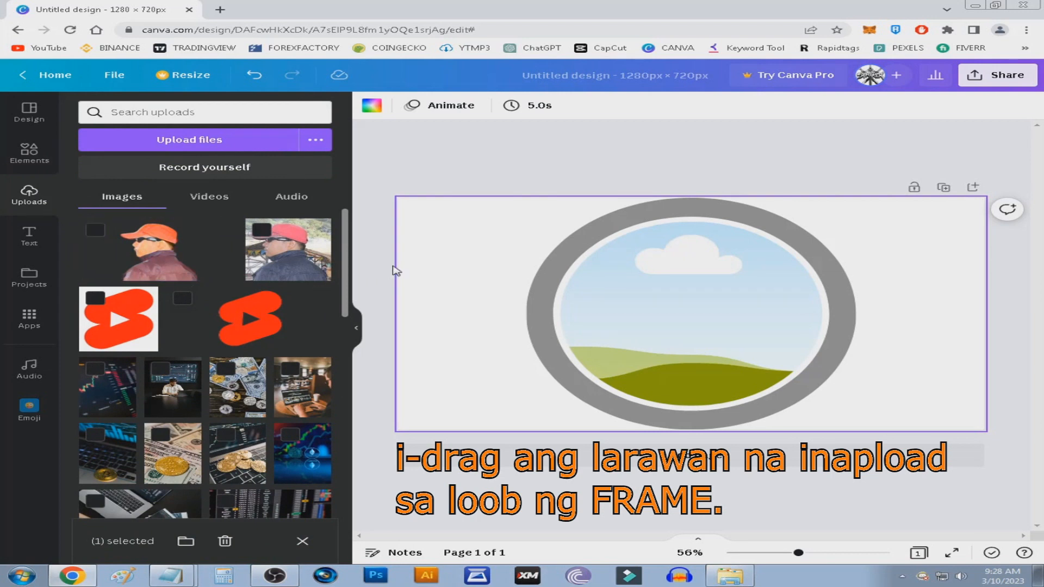
click(157, 249)
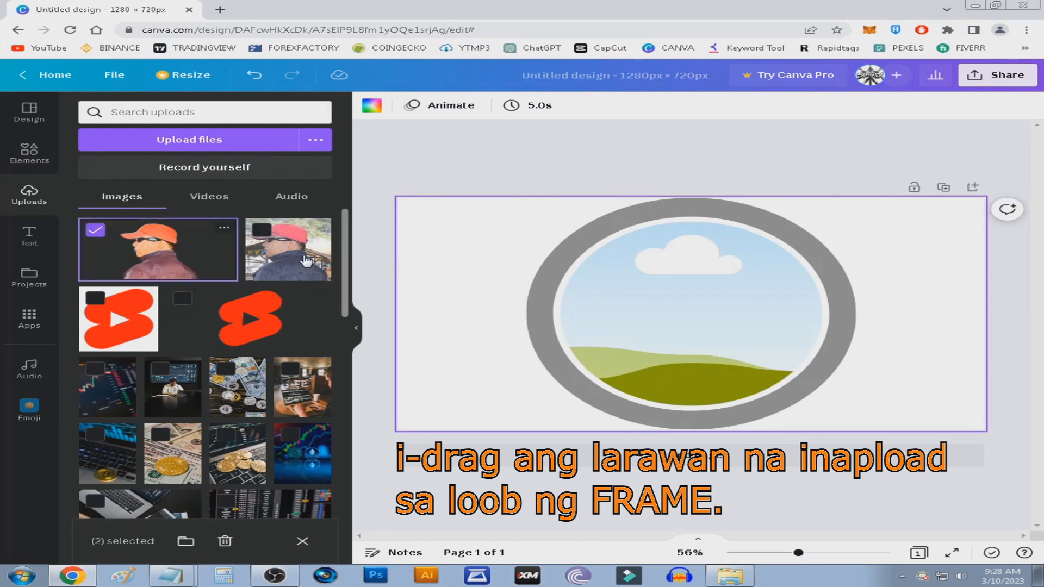
drag(187, 268, 718, 307)
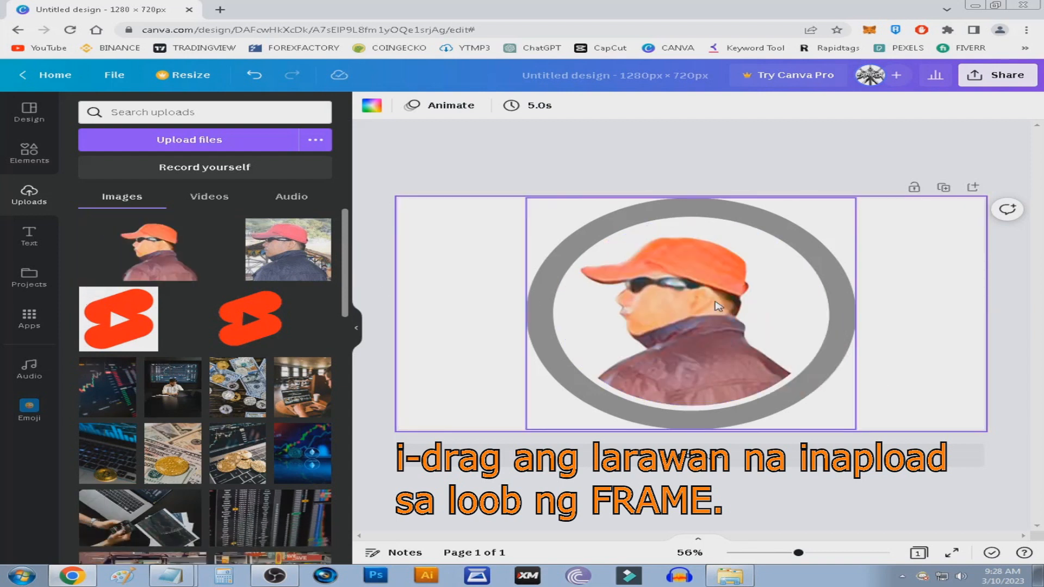
- Move the framed picture slightly left of the page centre, keeping it at full page height
click(674, 281)
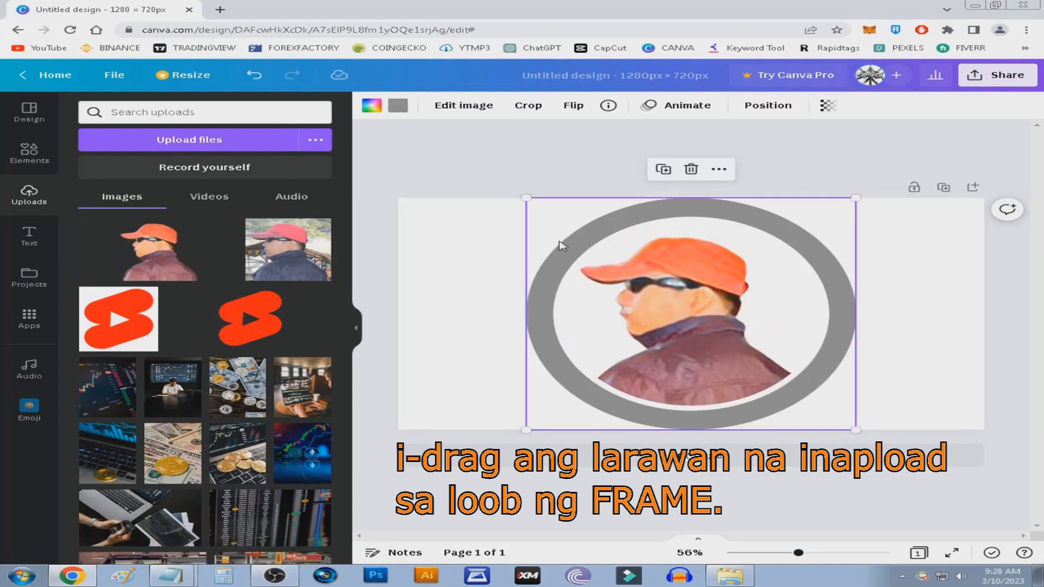
mouse_move(526, 198)
mouse_down()
mouse_move(504, 184)
mouse_move(526, 198)
mouse_up()
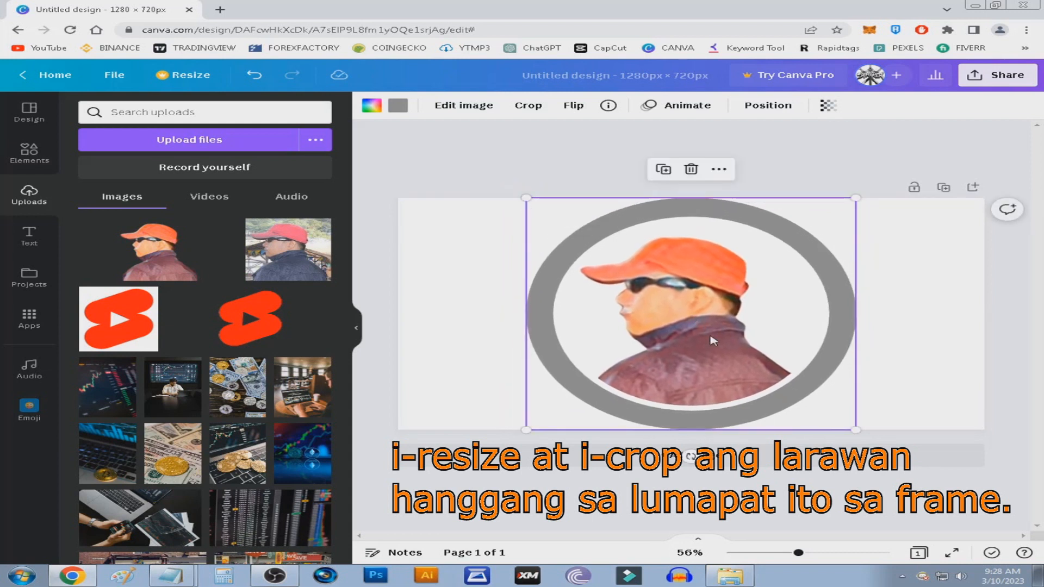
click(922, 324)
drag(693, 333, 659, 330)
click(909, 320)
- Crop the framed photo by enlarging and repositioning the cut-out so the head and shoulders fill the circle
click(675, 299)
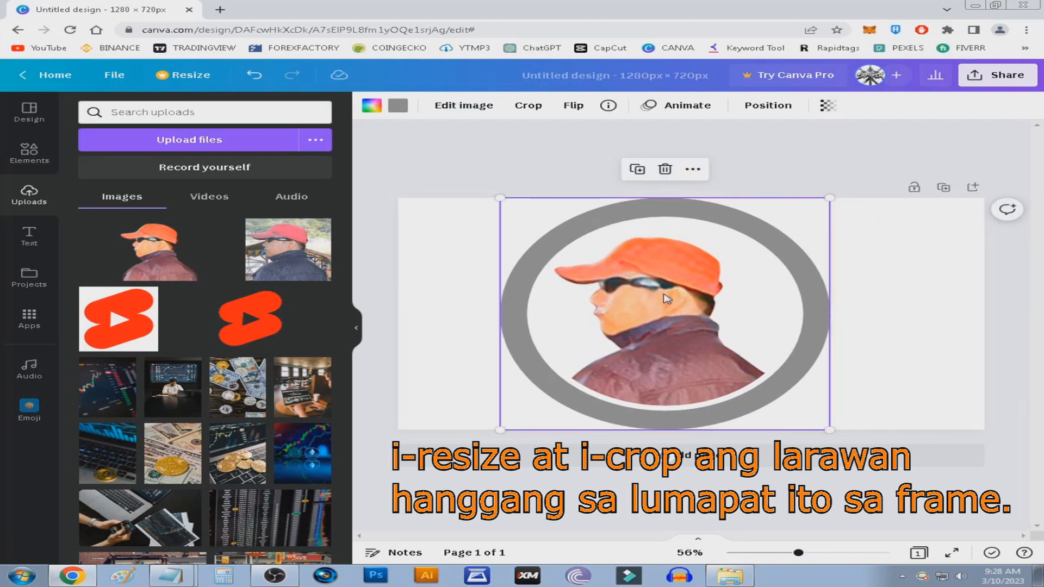
click(536, 110)
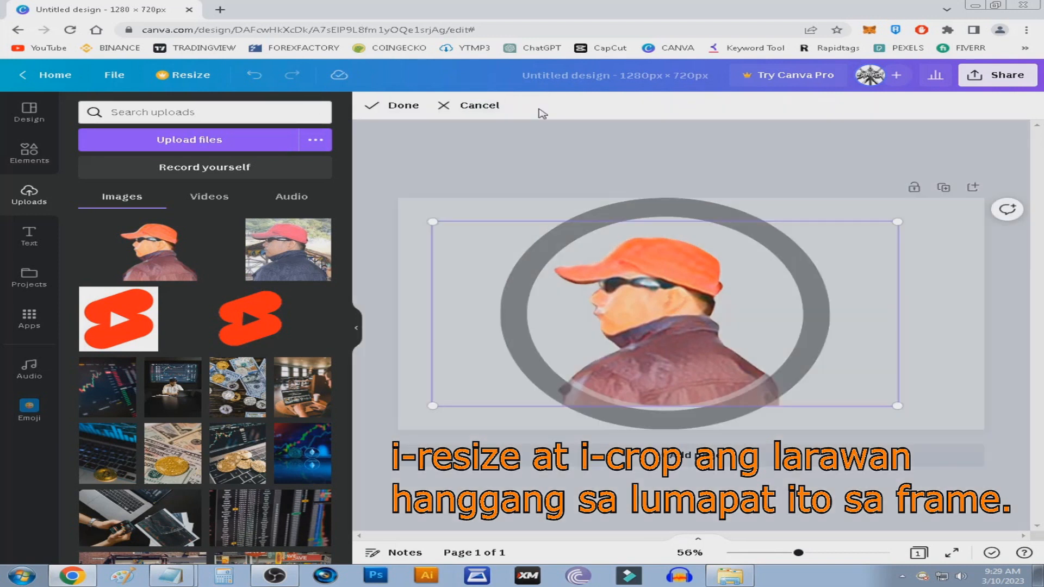
drag(715, 306, 712, 275)
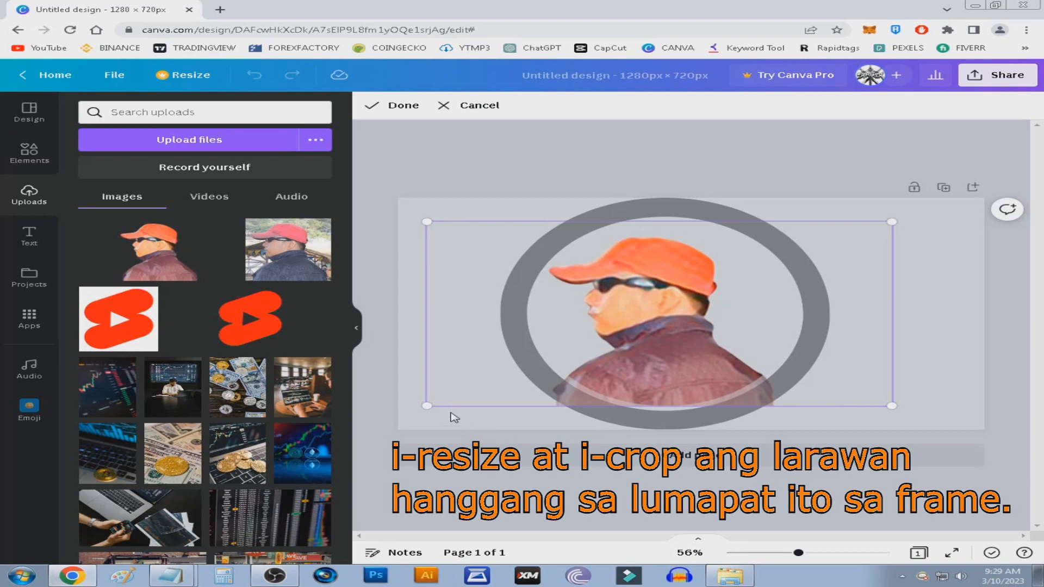
drag(428, 405, 408, 417)
drag(677, 335, 700, 296)
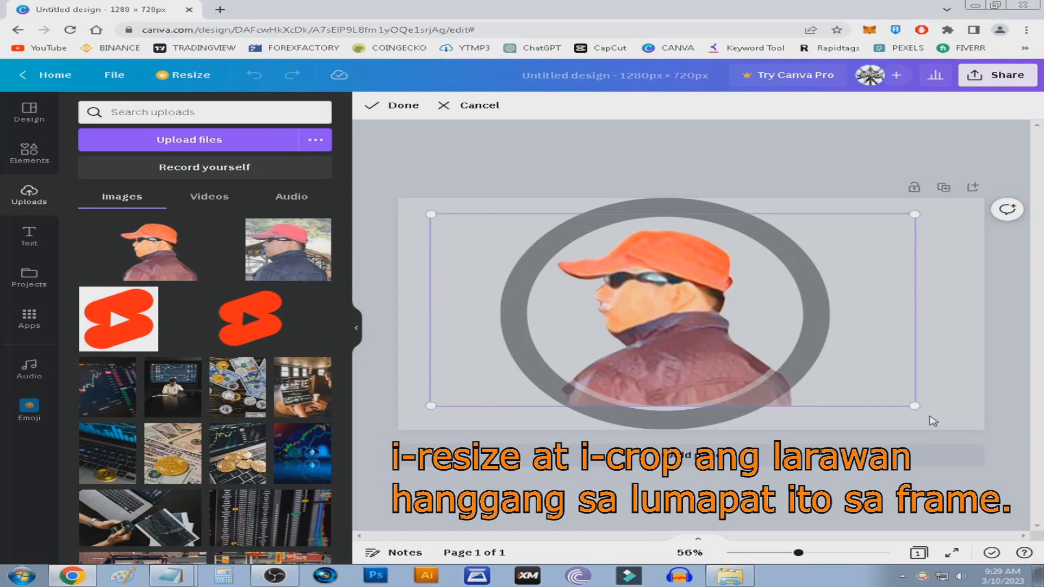
drag(928, 409, 951, 424)
mouse_move(773, 337)
mouse_down()
mouse_move(750, 320)
mouse_move(774, 321)
mouse_up()
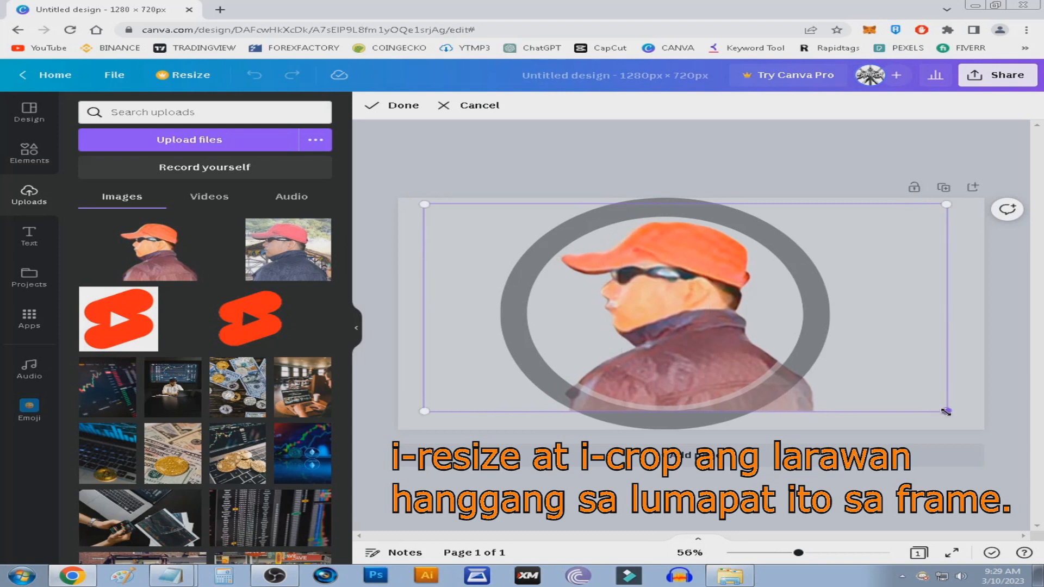
drag(948, 413, 953, 416)
drag(874, 381, 872, 380)
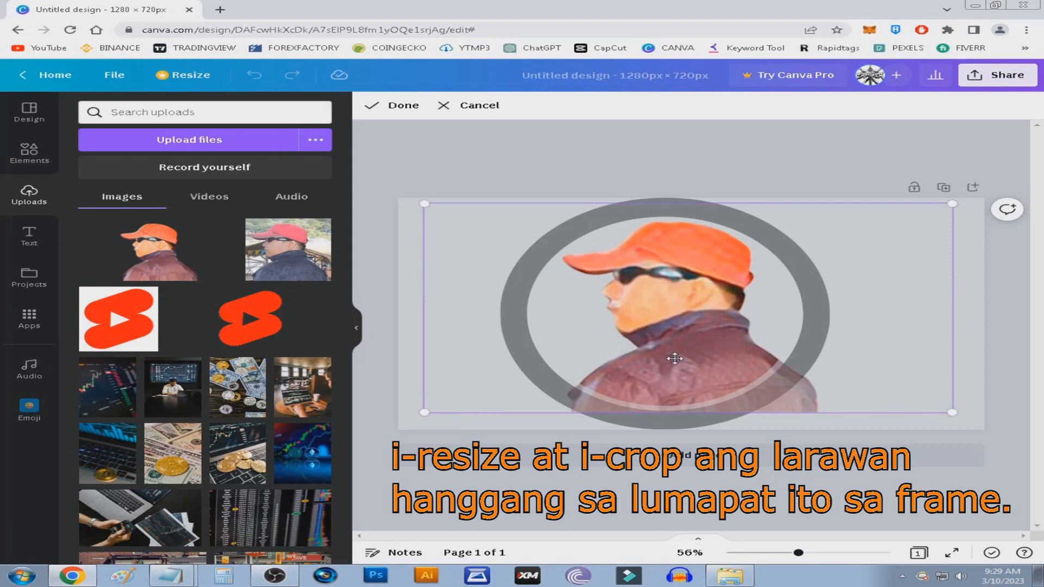
click(401, 107)
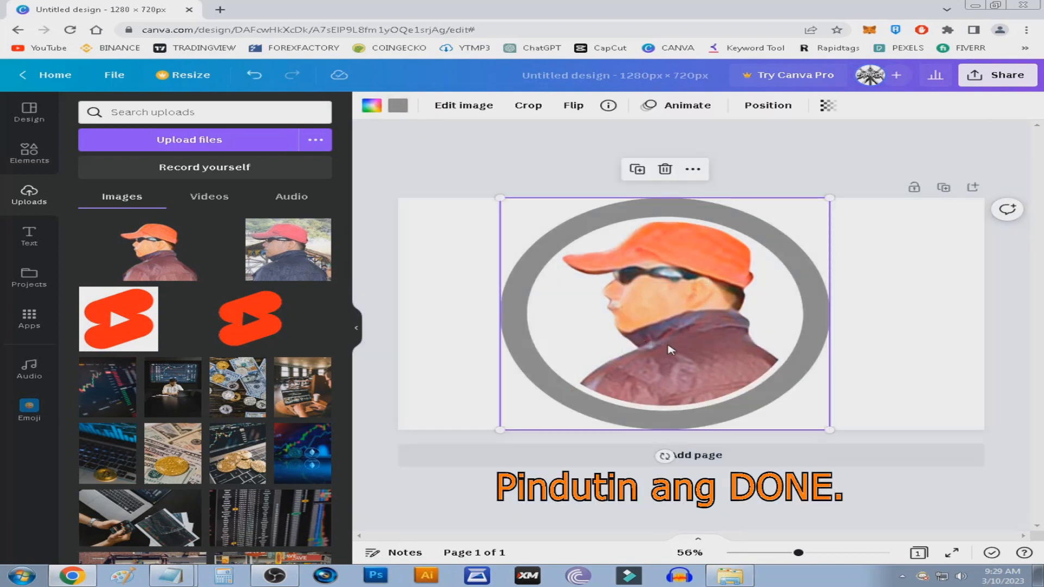
click(893, 338)
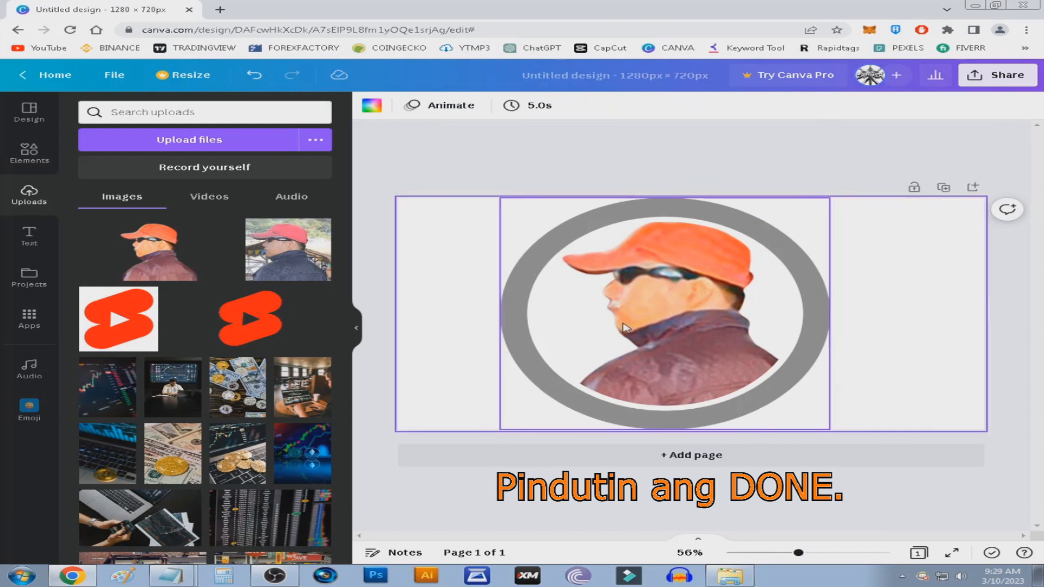
- Change the circular frame's border colour to the dark green default solid colour
click(555, 251)
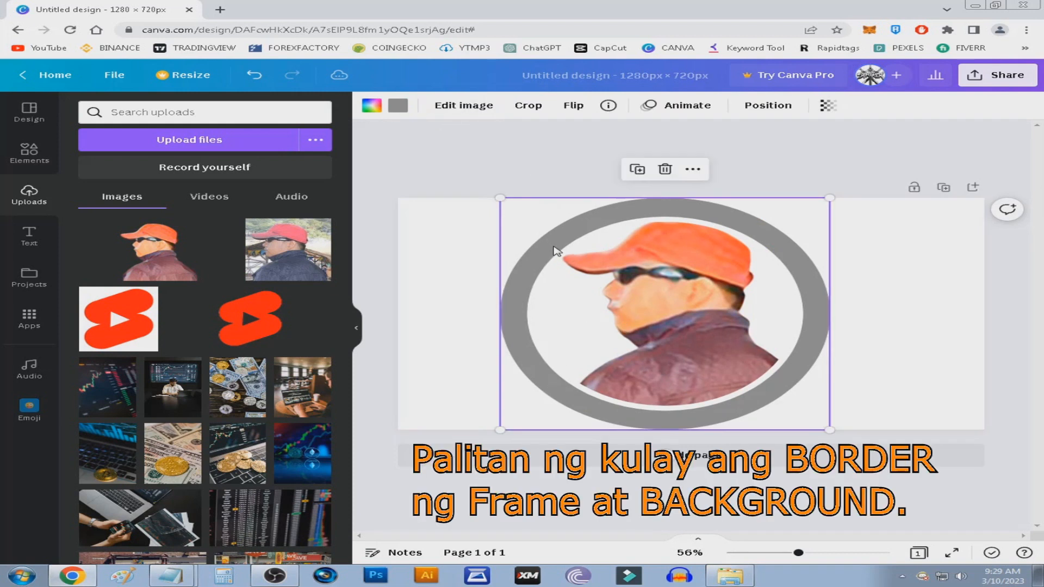
click(396, 108)
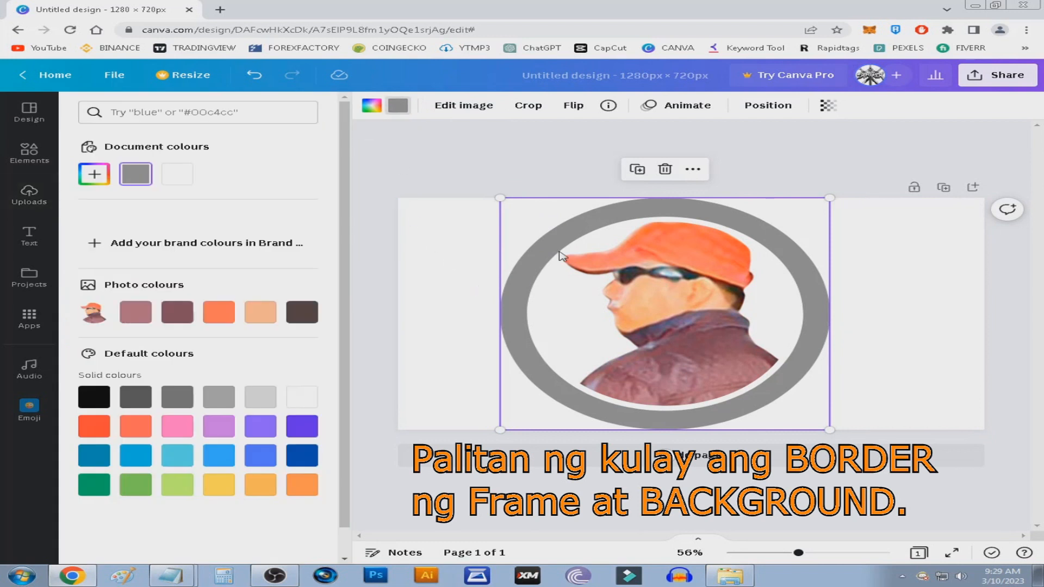
click(94, 485)
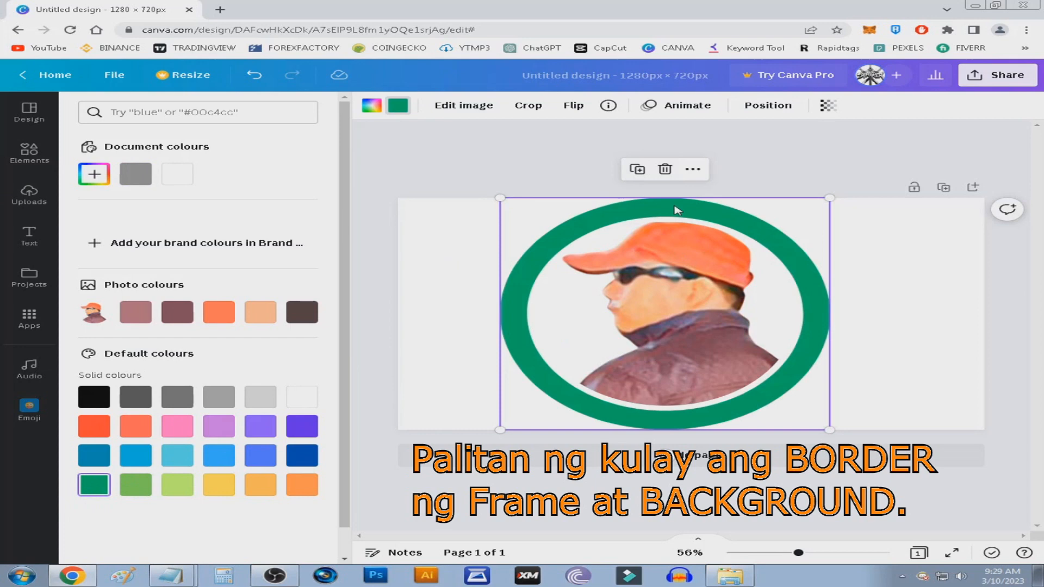
- Fill the background inside the circular frame with the medium blue default solid colour behind the cut-out
double_click(577, 326)
click(696, 133)
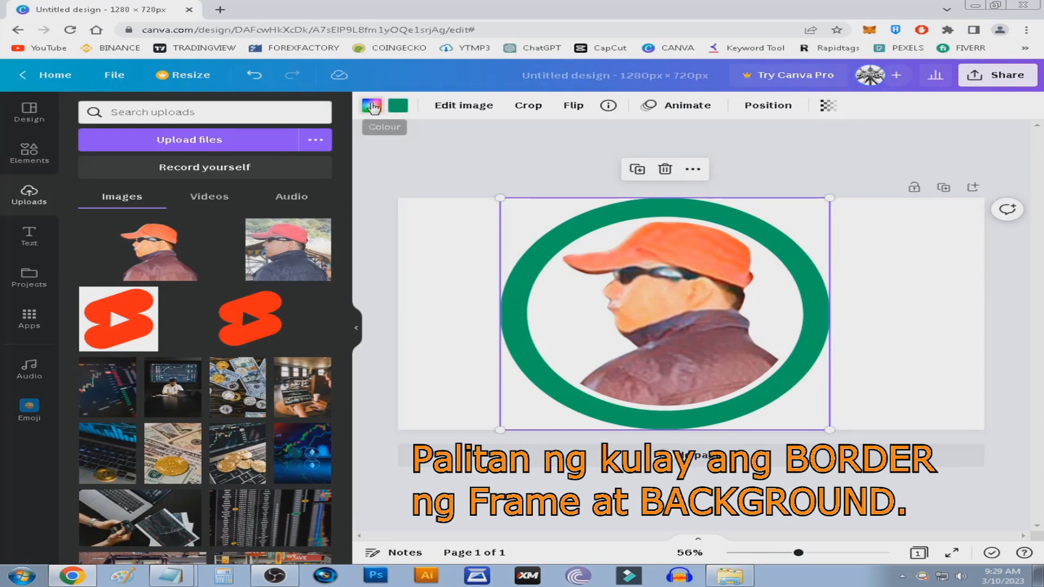
click(372, 106)
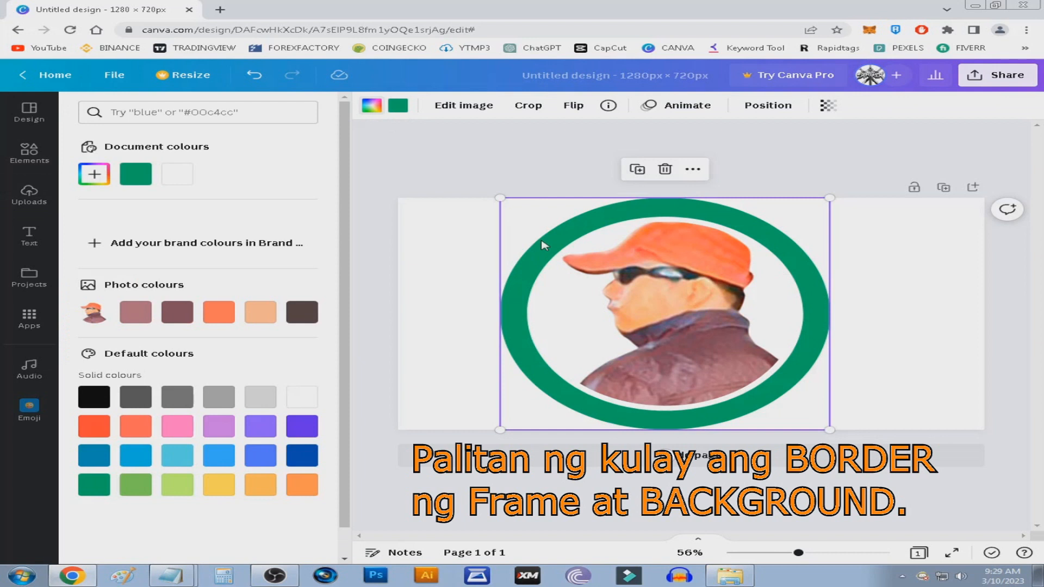
click(136, 457)
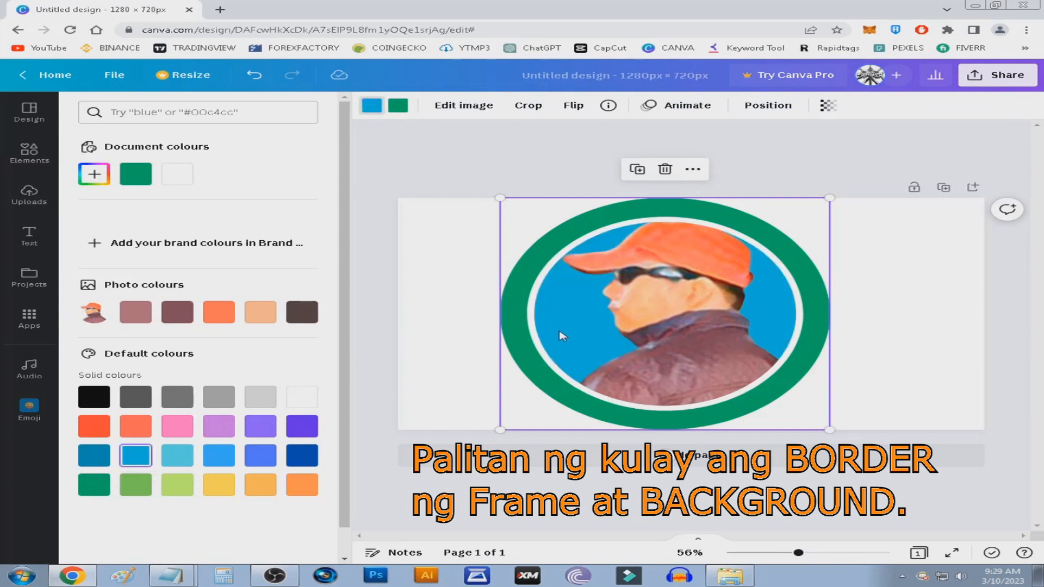
click(948, 315)
click(898, 352)
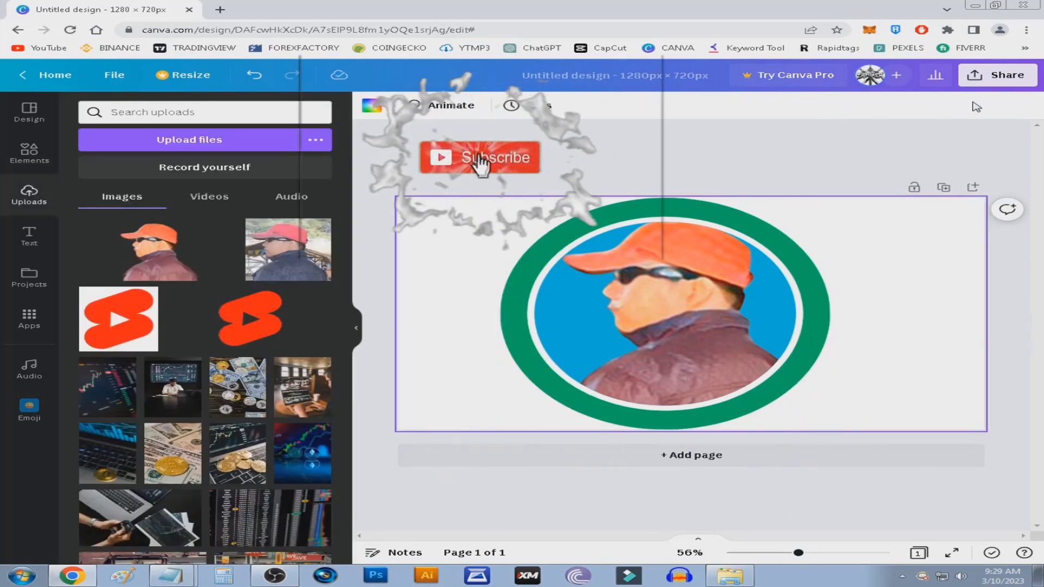
- Download the finished design as a PNG at 1,280 × 720 px
click(998, 74)
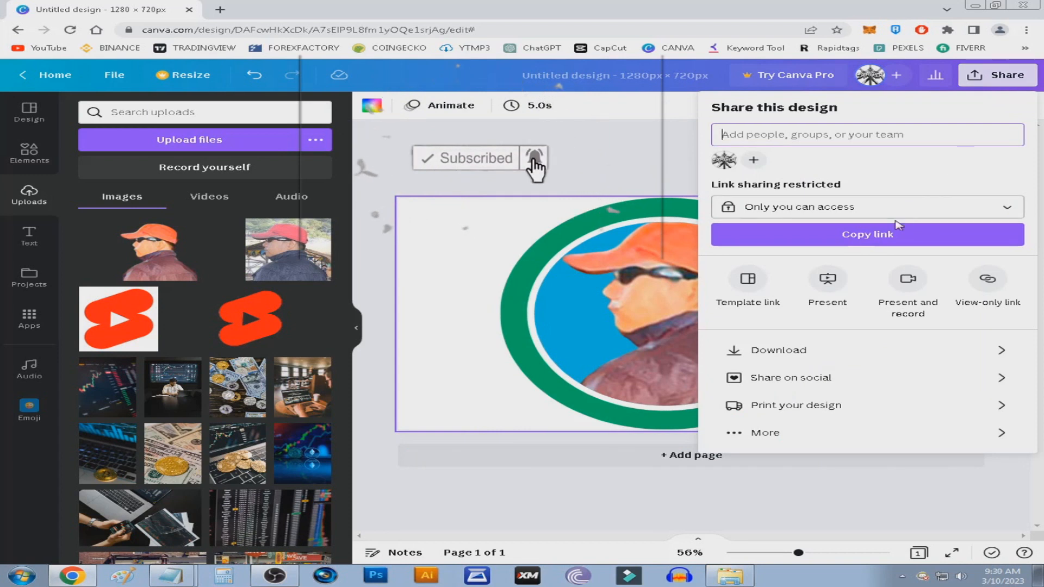
click(835, 358)
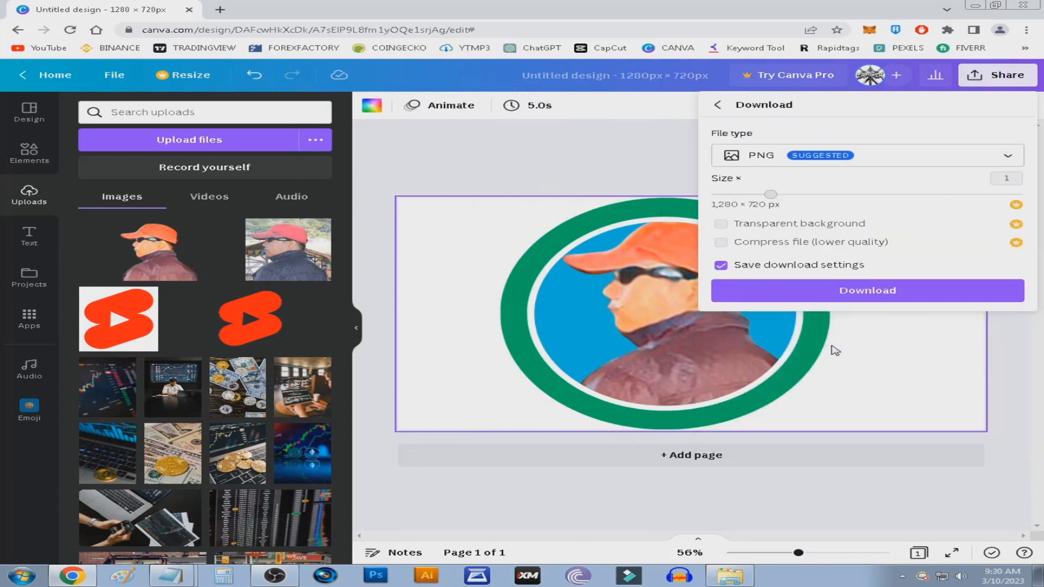
click(908, 294)
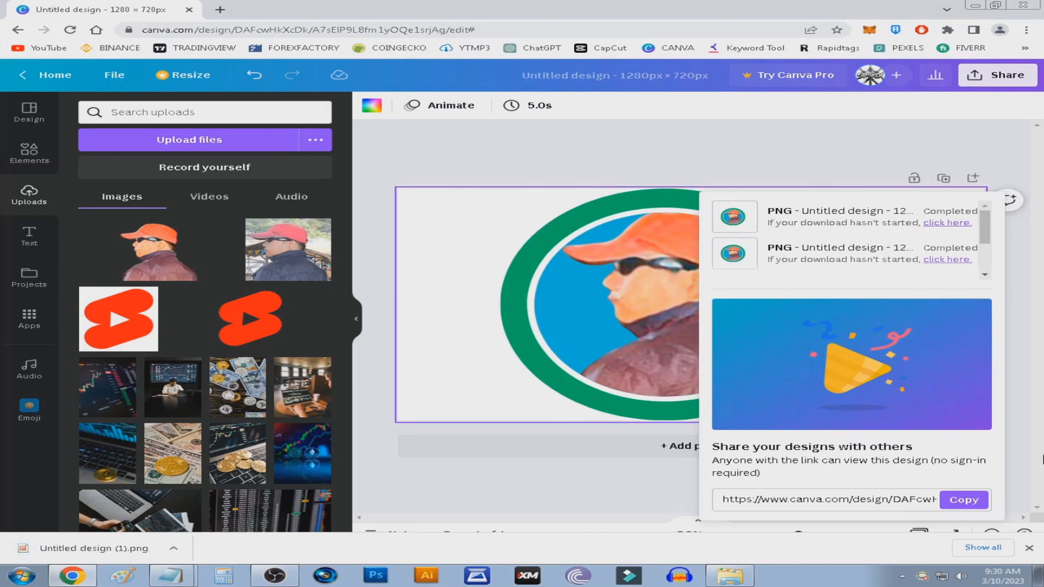
- Locate the downloaded "Untitled design (1)" PNG in its folder, view it in a maximized picture viewer, and close the viewer
click(983, 548)
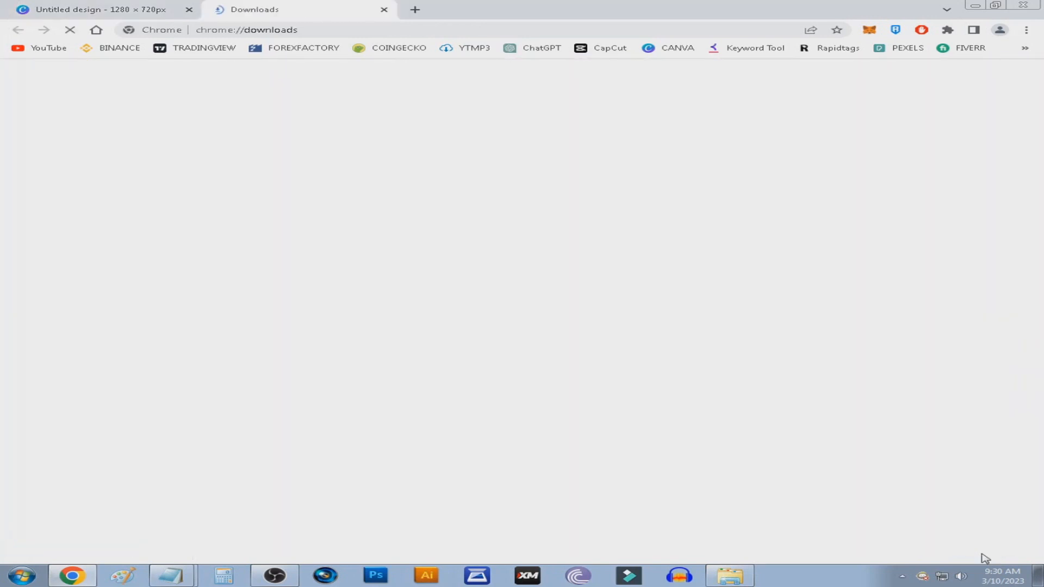
click(356, 185)
click(791, 349)
double_click(778, 251)
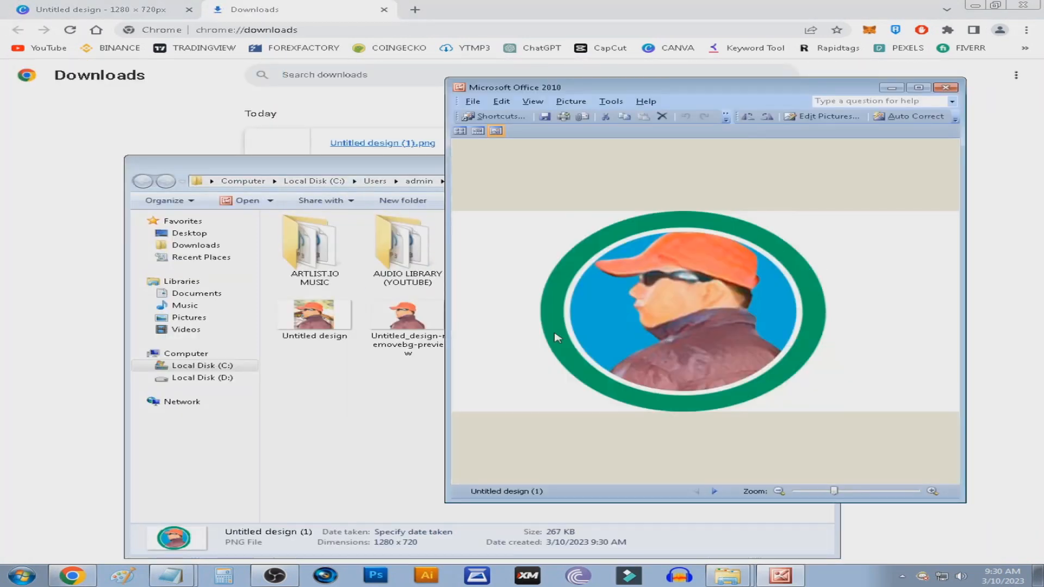
click(919, 87)
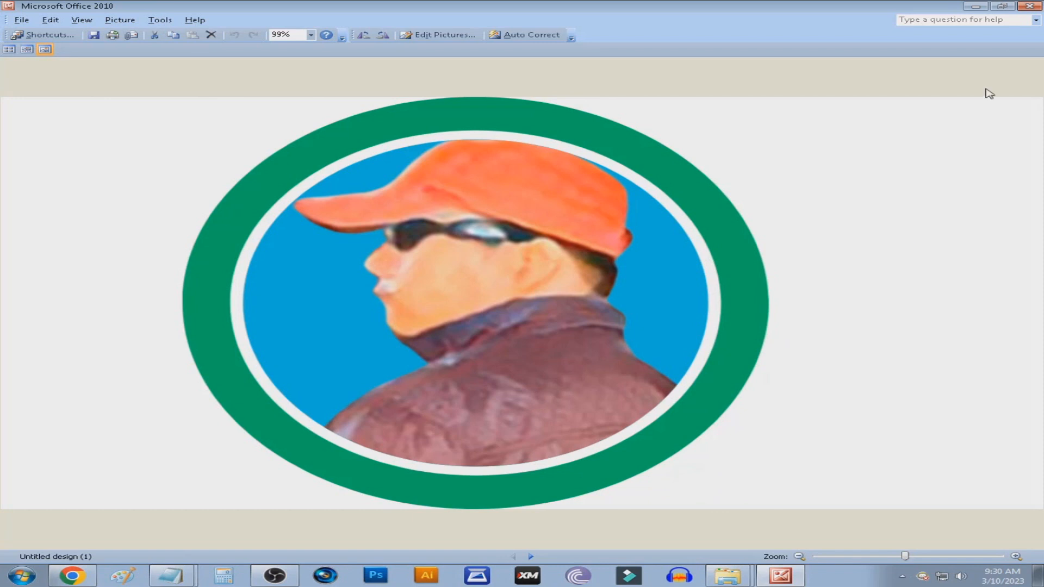
click(1029, 6)
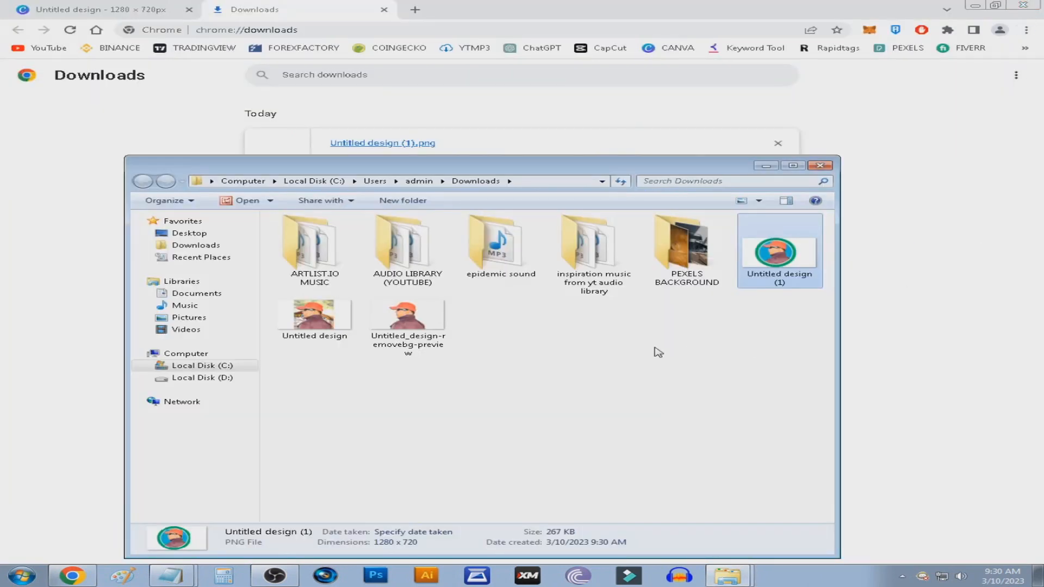